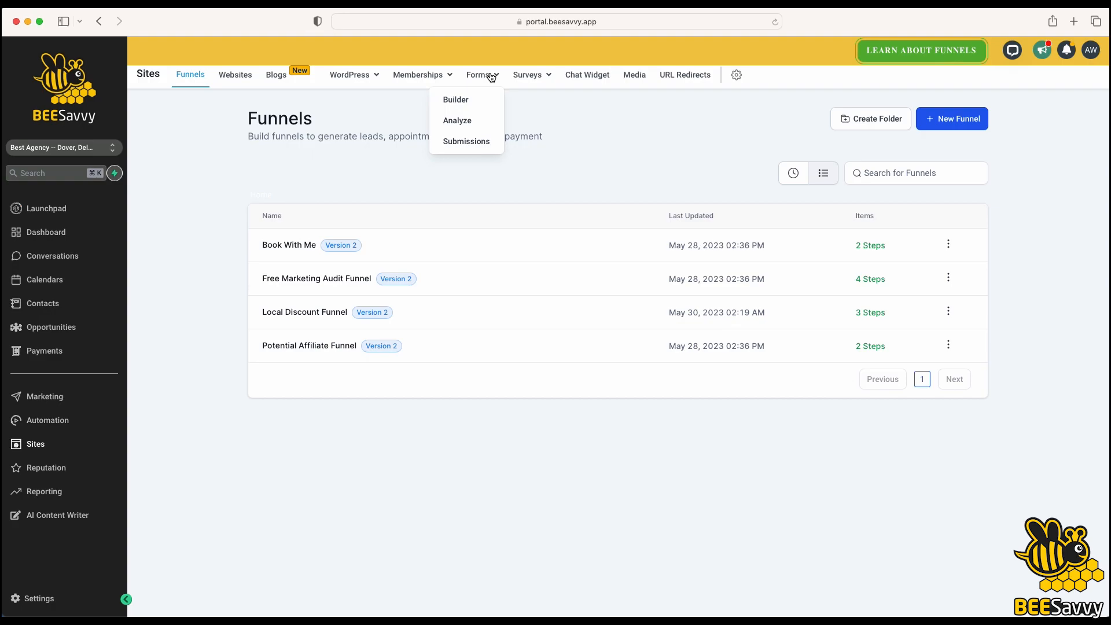
# - Open the form builder's list of forms and add a new blank form
pyautogui.click(465, 99)
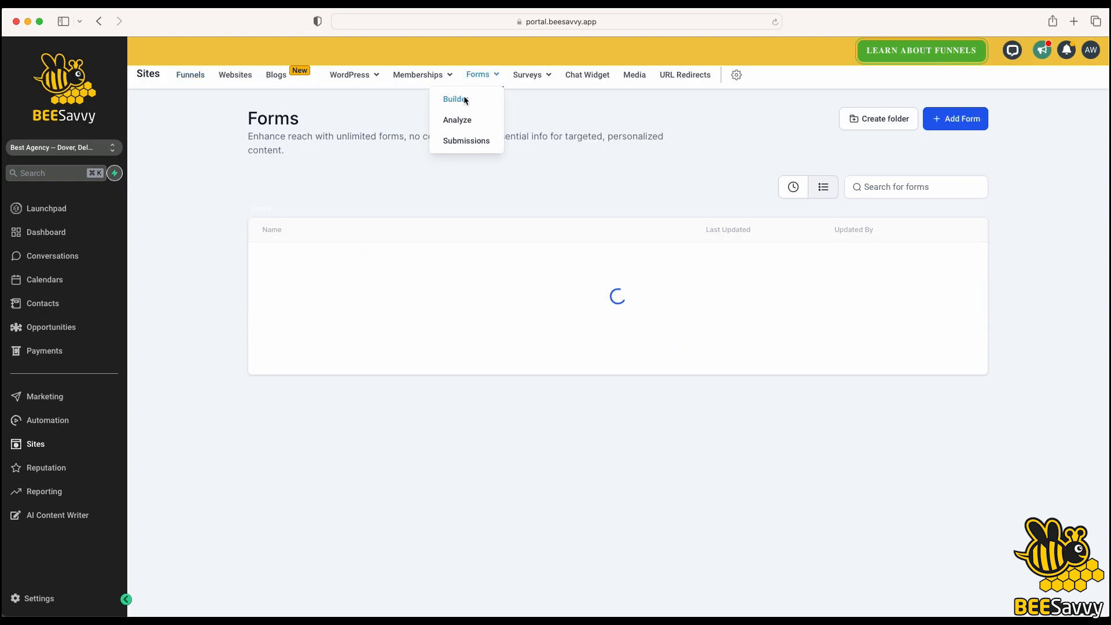
pyautogui.scroll(-1, 457, 266)
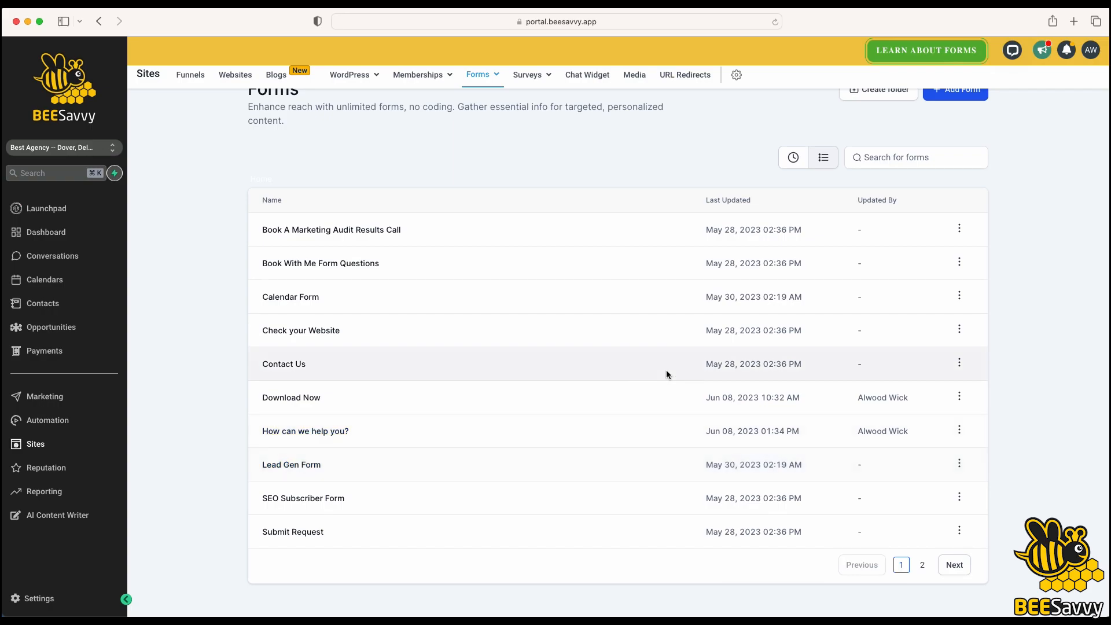
pyautogui.scroll(2, 660, 252)
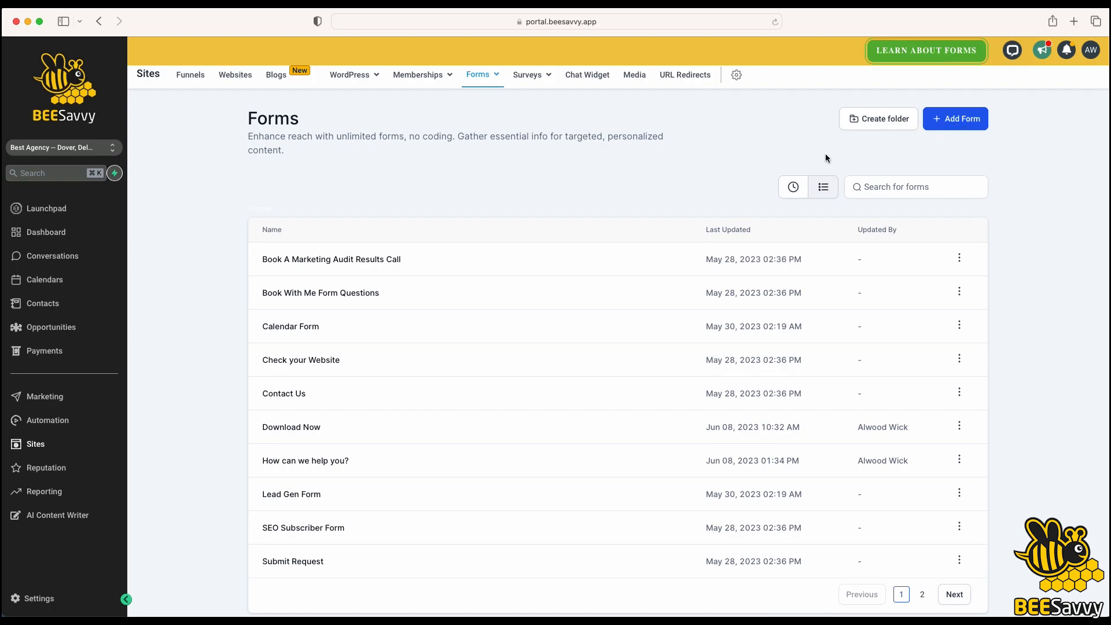
pyautogui.click(952, 120)
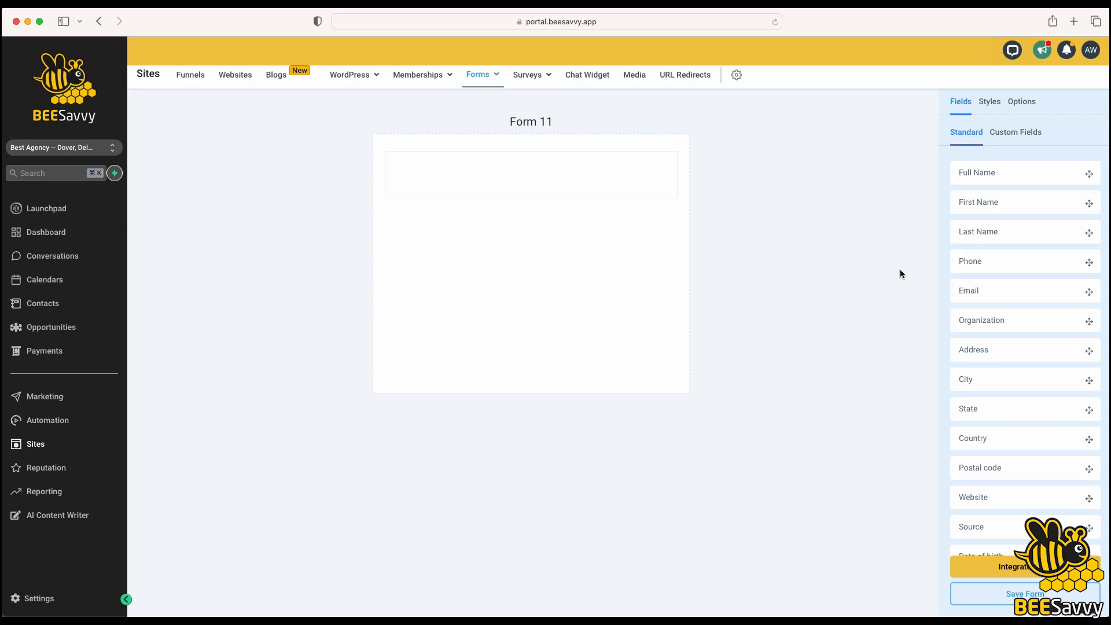
# - Add Full Name, Phone and Email fields to the blank form, followed by a Button element
pyautogui.moveTo(1012, 172); pyautogui.dragTo(646, 177)
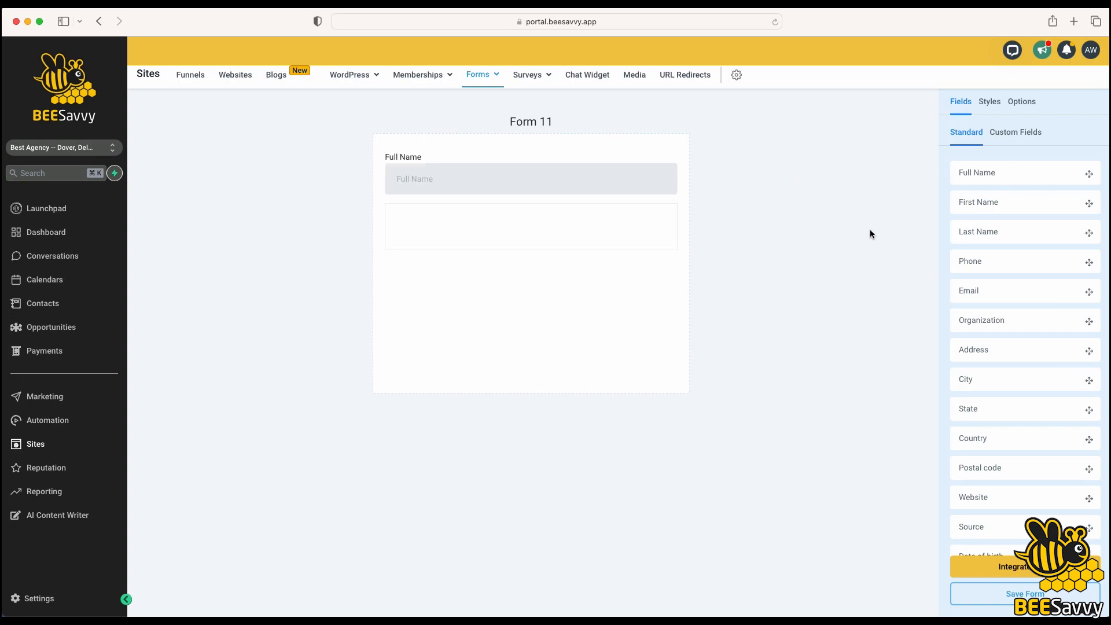
pyautogui.moveTo(982, 261); pyautogui.dragTo(559, 240)
pyautogui.moveTo(973, 293); pyautogui.dragTo(519, 299)
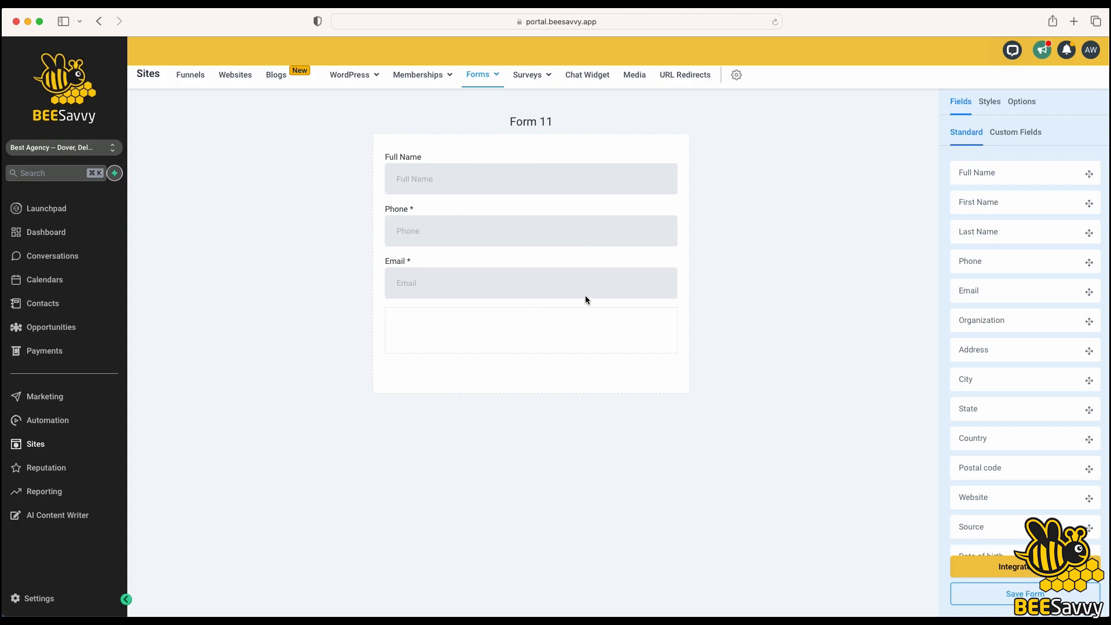
pyautogui.scroll(-5, 1013, 394)
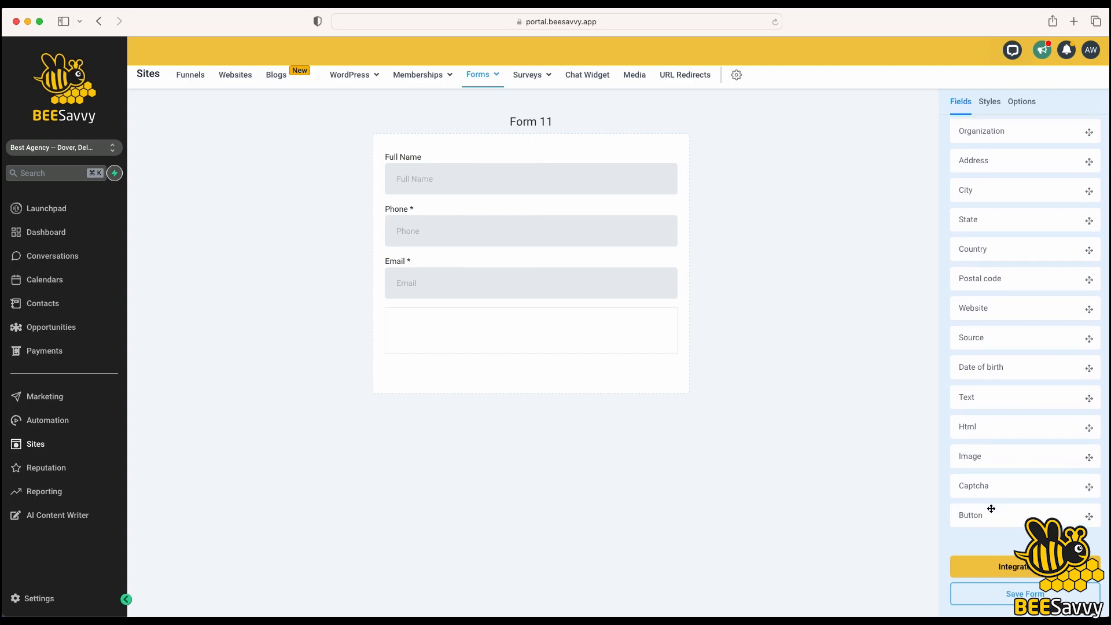
pyautogui.moveTo(982, 516); pyautogui.dragTo(510, 338)
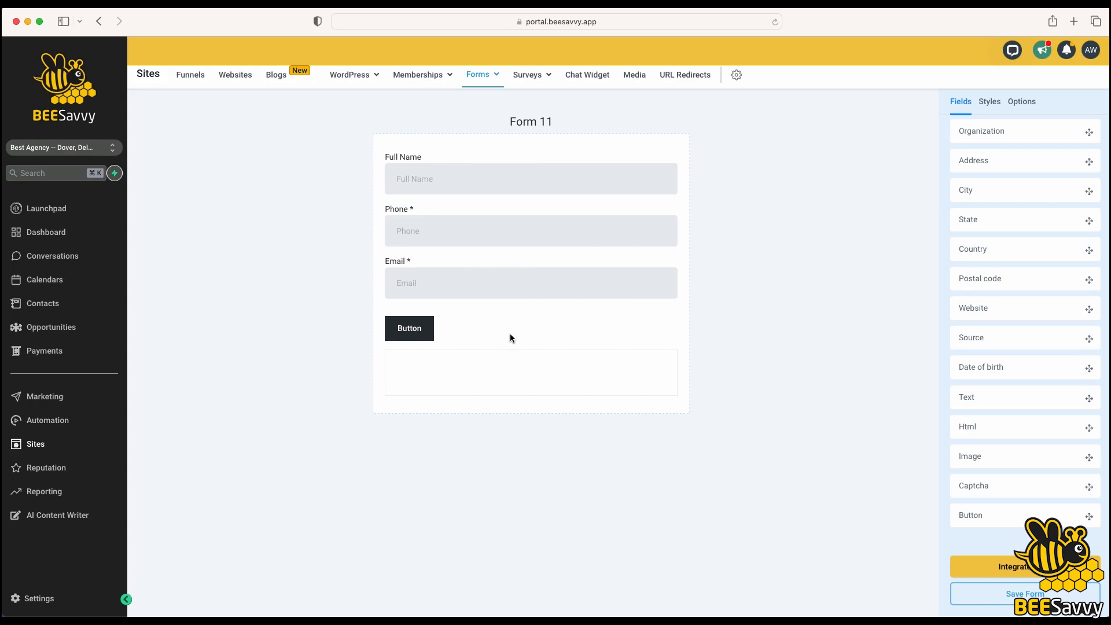
# - Look through the standard fields and the existing custom fields available for the form
pyautogui.scroll(3, 999, 344)
pyautogui.scroll(-3, 999, 346)
pyautogui.scroll(5, 1003, 396)
pyautogui.click(1014, 133)
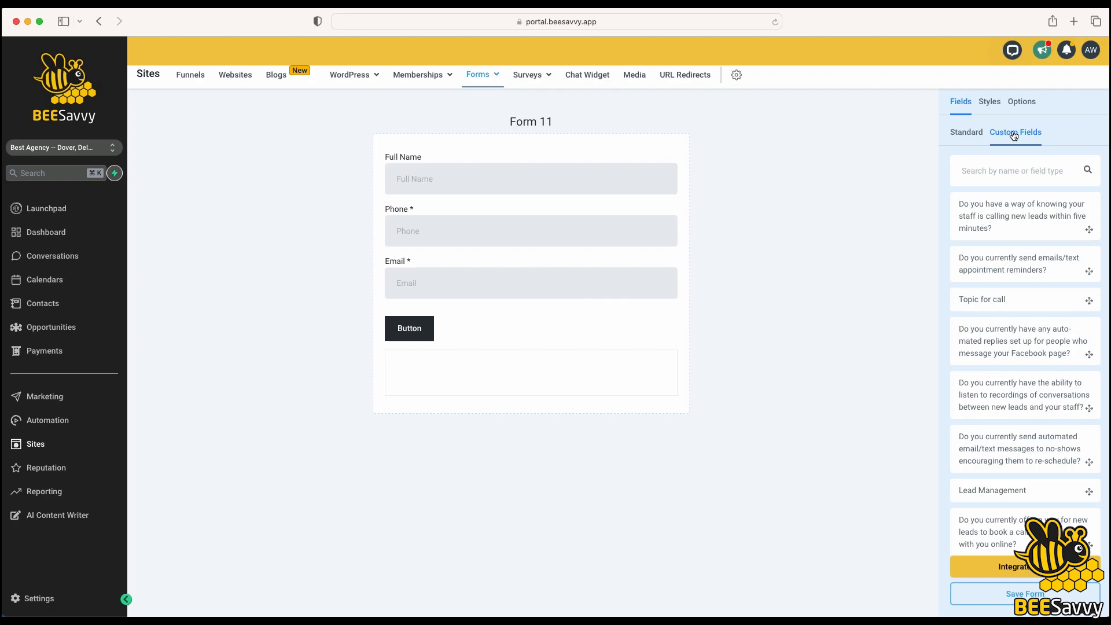
pyautogui.scroll(-2, 1014, 340)
pyautogui.scroll(-10, 1013, 341)
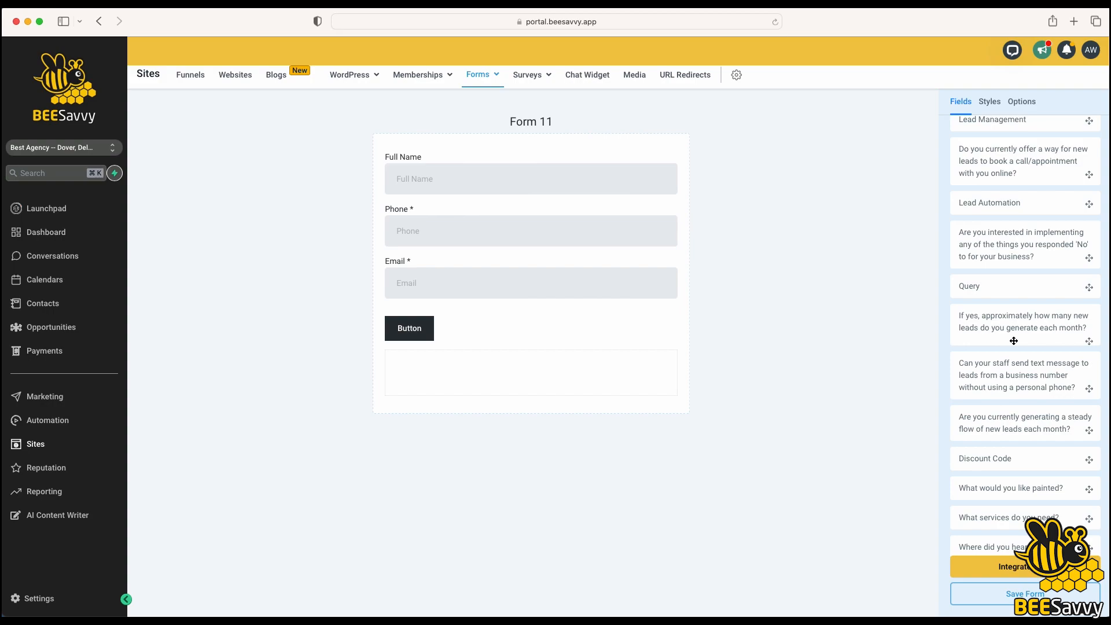
pyautogui.scroll(-1, 1014, 341)
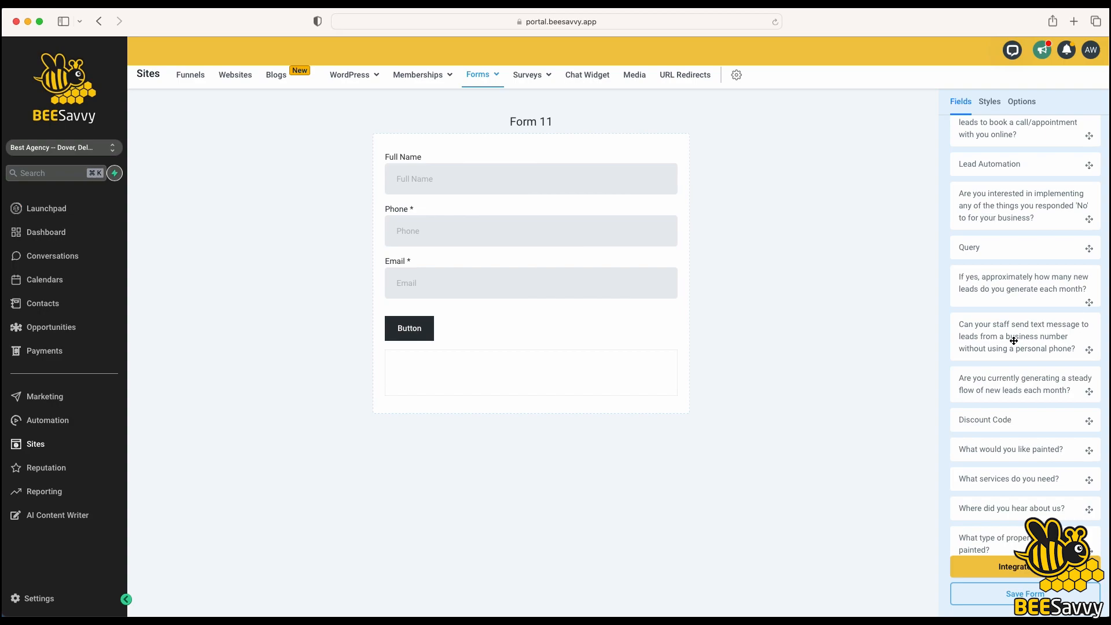
pyautogui.scroll(-6, 1014, 341)
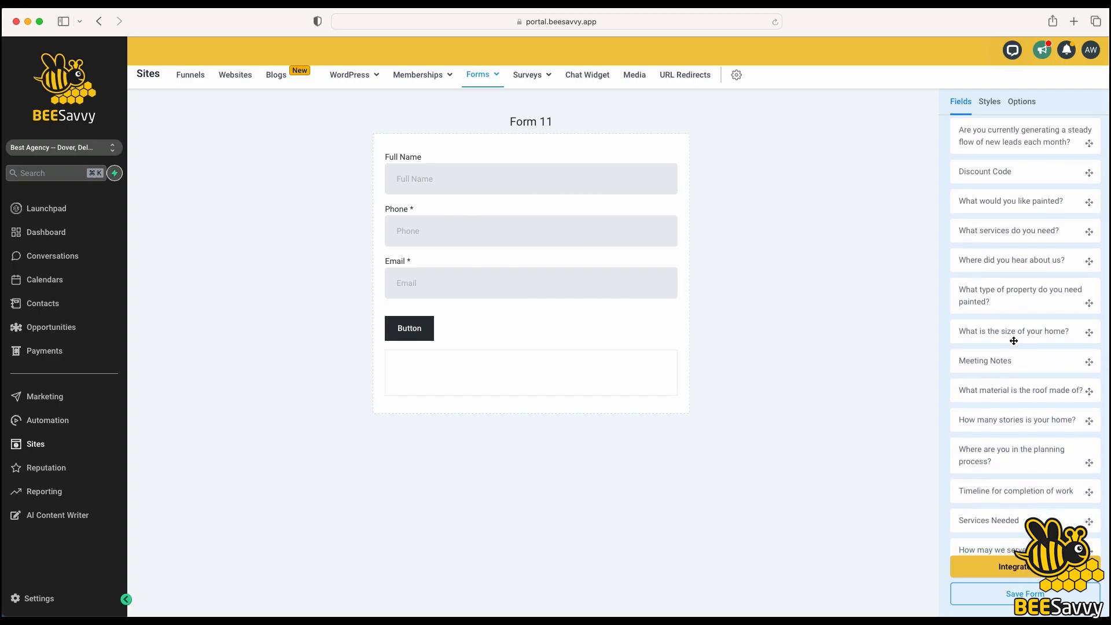
pyautogui.scroll(-2, 1014, 341)
pyautogui.scroll(5, 1014, 340)
pyautogui.scroll(3, 1014, 341)
pyautogui.scroll(-10, 1013, 341)
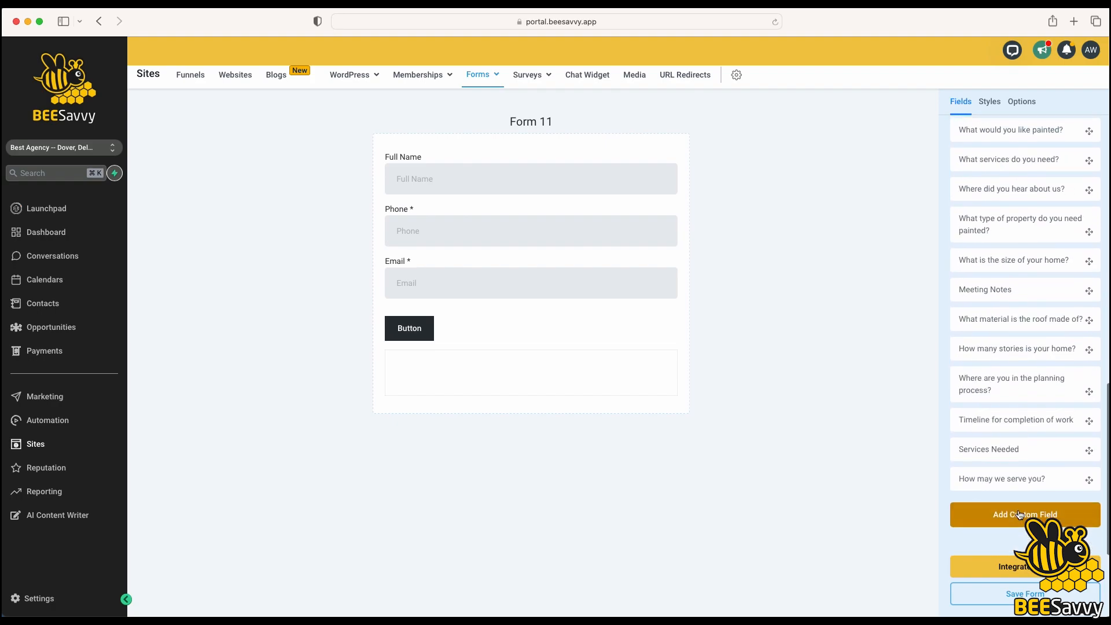
# - Start a new Checkbox custom field named "Book your appointment" with Contact as both object and group
pyautogui.click(1019, 514)
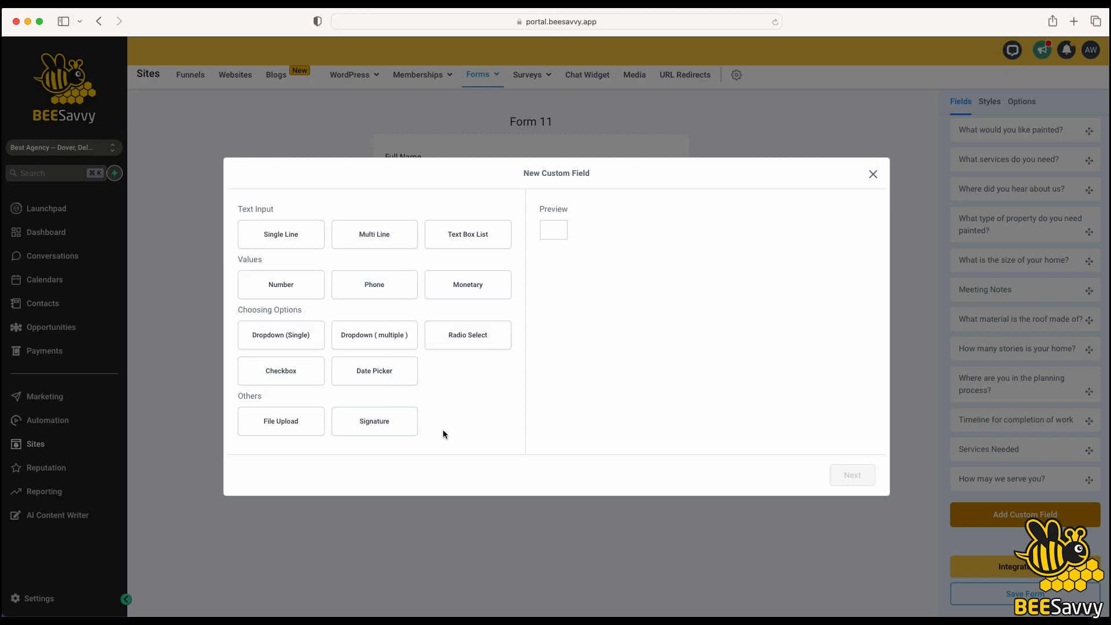
pyautogui.click(270, 376)
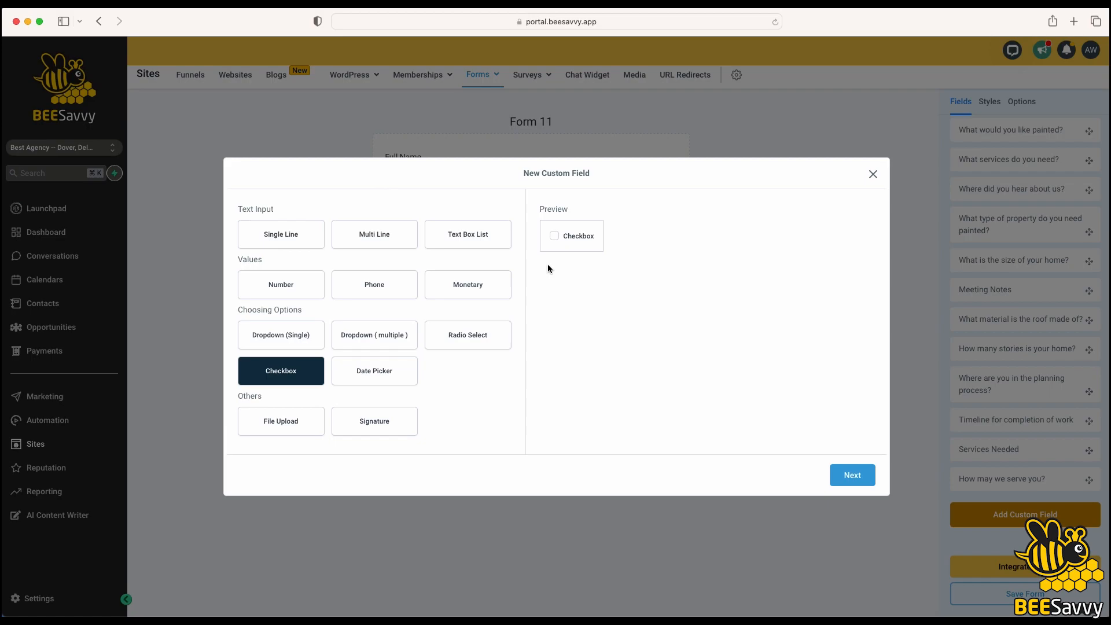
pyautogui.click(852, 476)
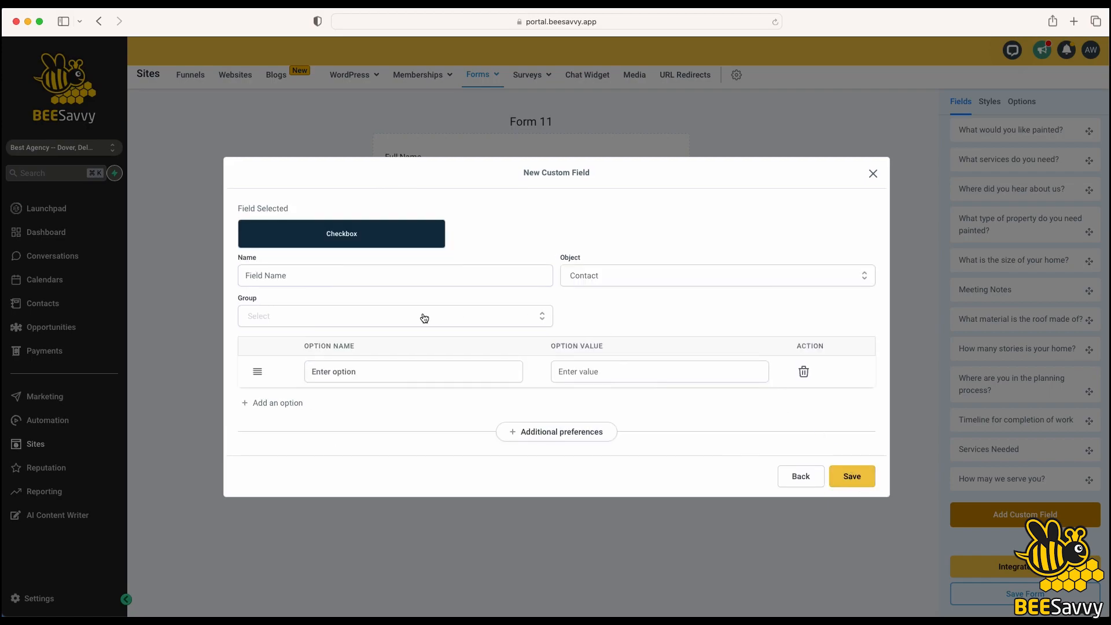
pyautogui.click(326, 278)
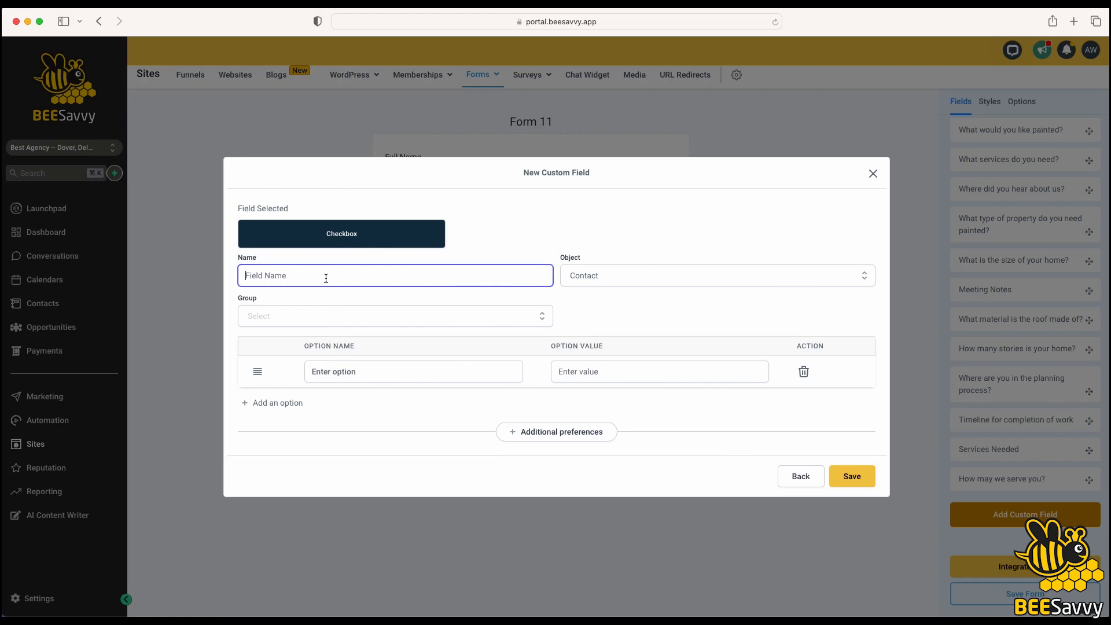
pyautogui.write('Book your appointment')
pyautogui.click(608, 281)
pyautogui.click(602, 312)
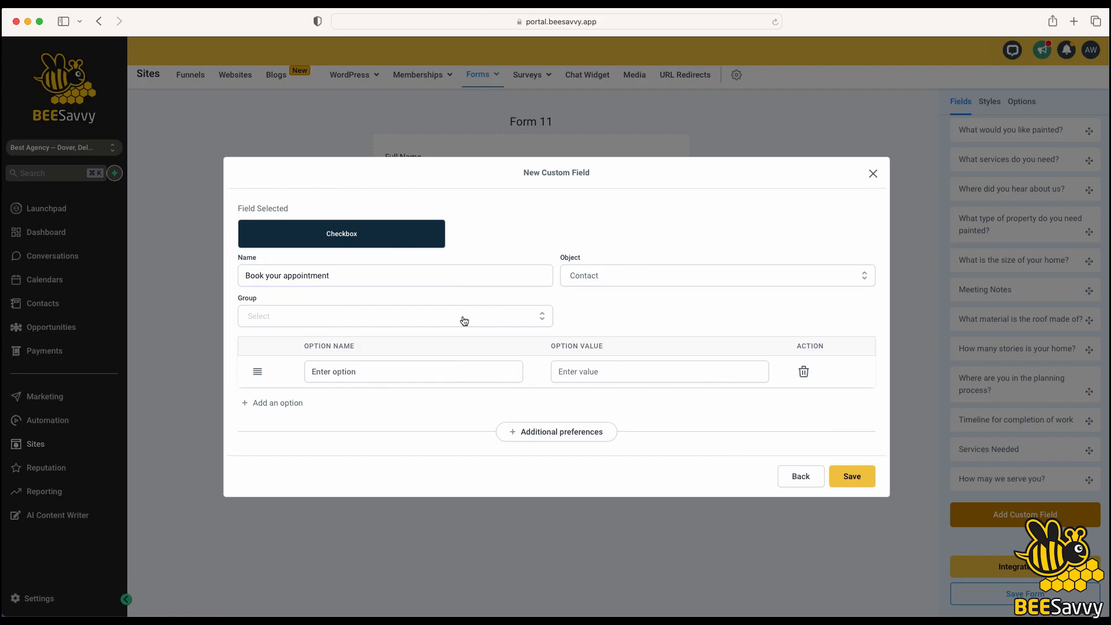
pyautogui.click(461, 318)
pyautogui.click(340, 342)
# - Enter the checkbox options "Download our free business plan outline" and "Book a free consultation"
pyautogui.click(341, 376)
pyautogui.write('Download our free business plan outline')
pyautogui.click(243, 403)
pyautogui.click(333, 388)
pyautogui.write('Book a free consultai')
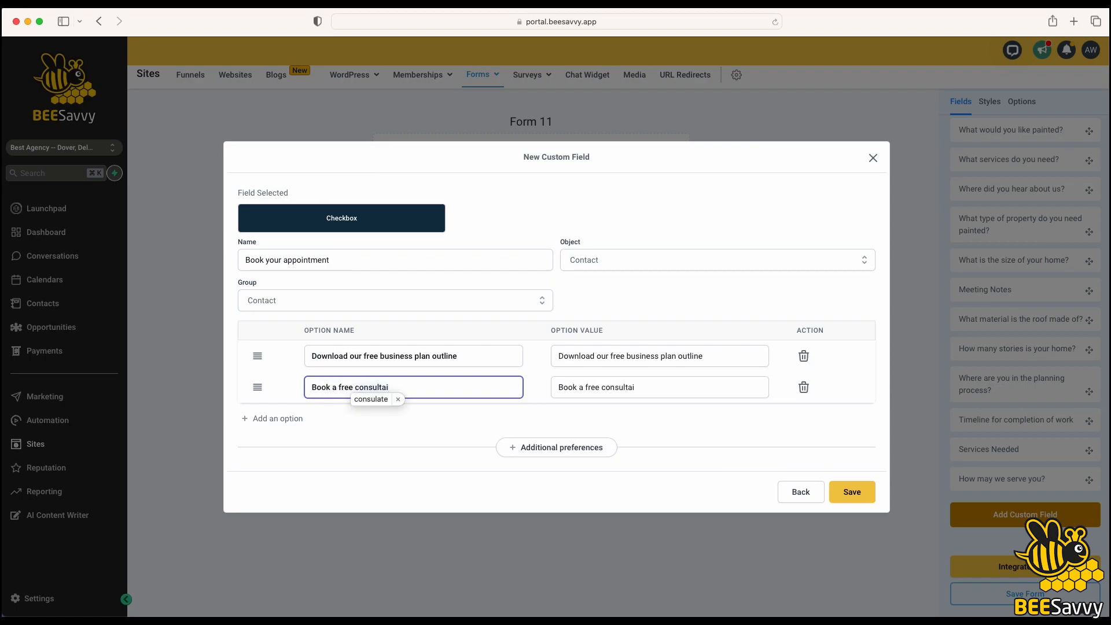
pyautogui.press('BackSpace')
pyautogui.write('tion')
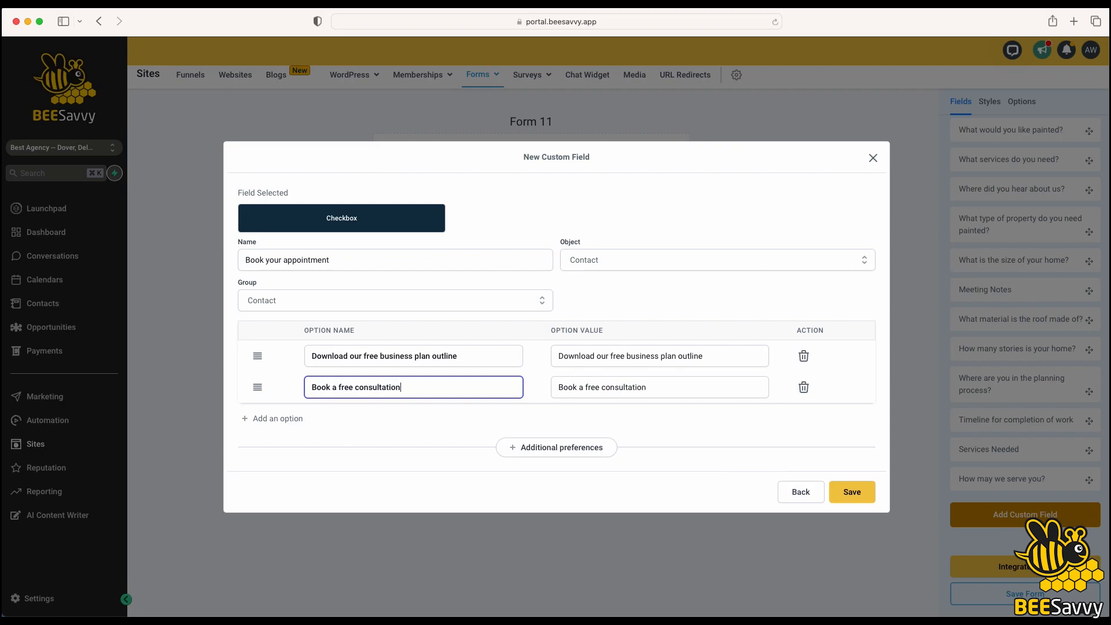
# - Add a third checkbox option, "Start now and book us in", and save the custom field
pyautogui.click(268, 421)
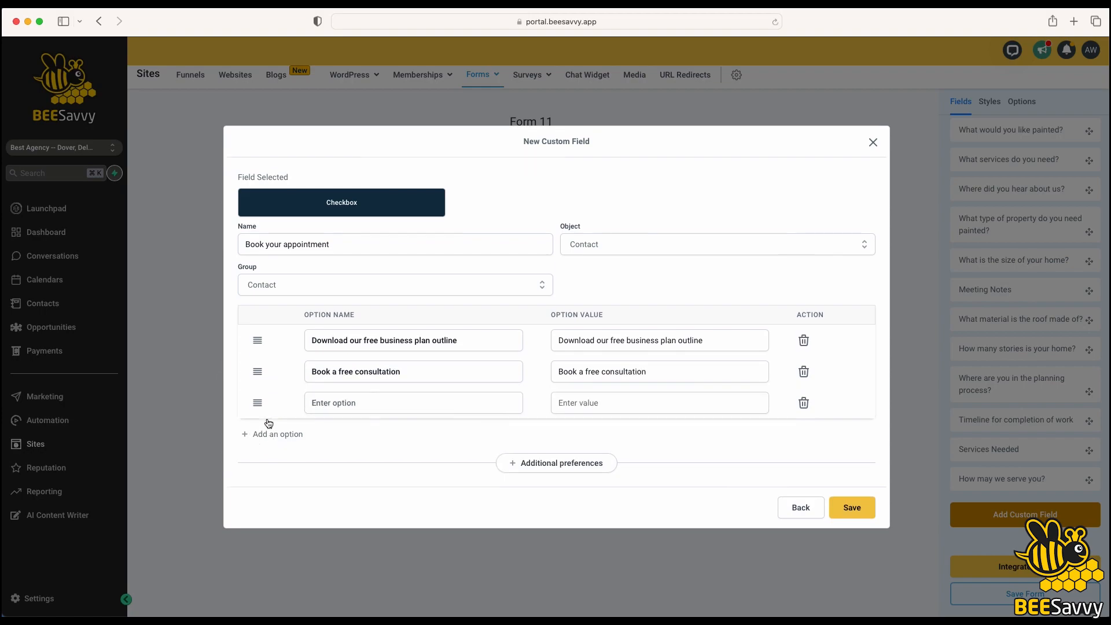
pyautogui.click(348, 405)
pyautogui.write('St')
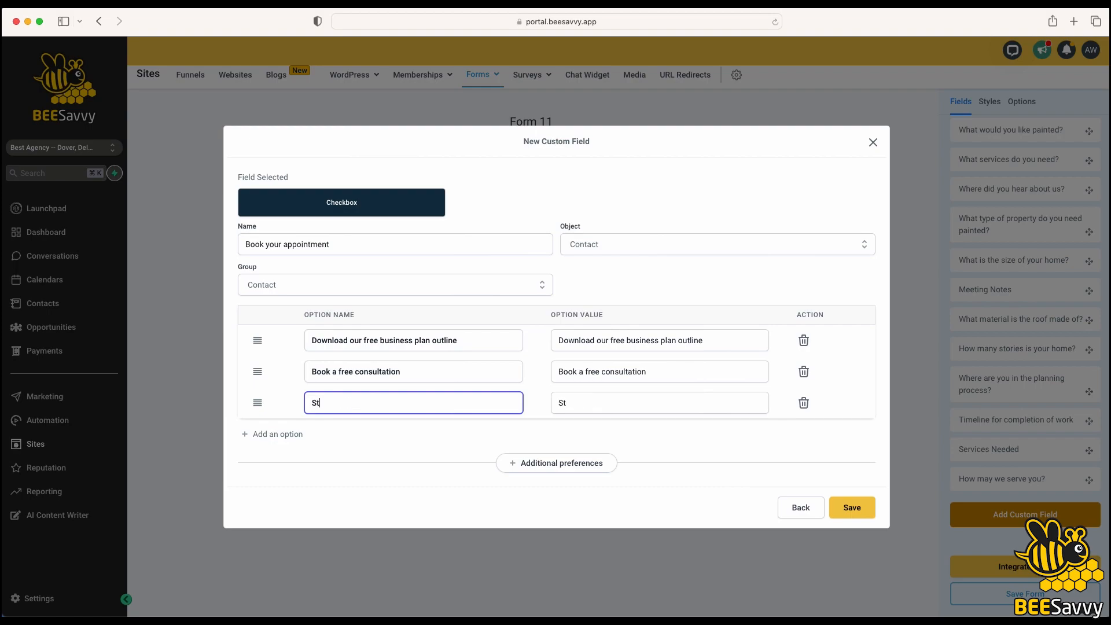
pyautogui.write('art now and book us in')
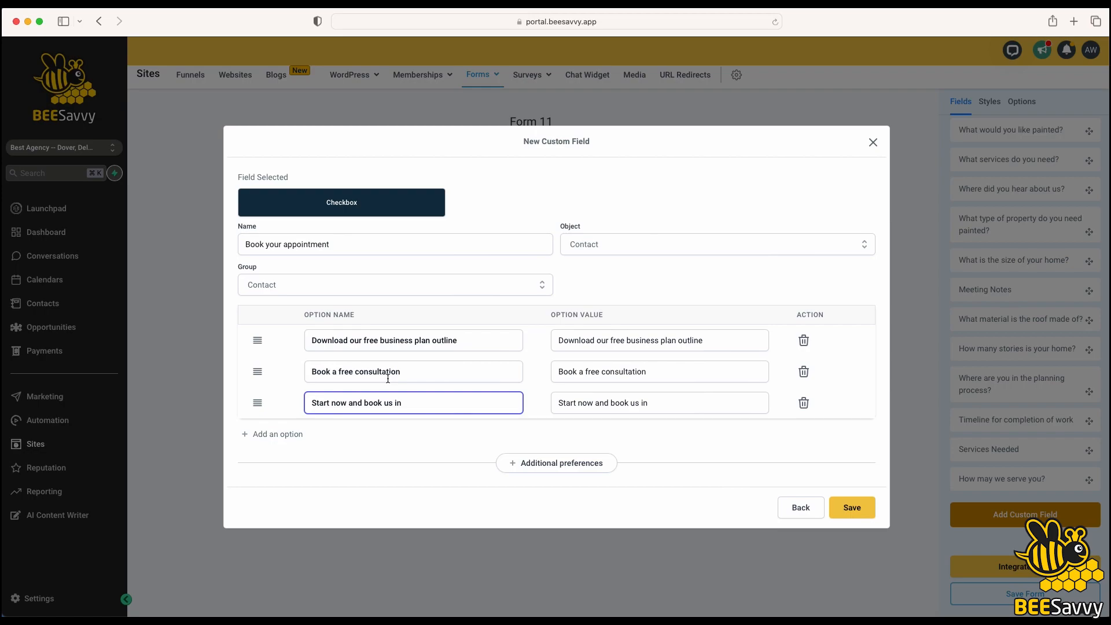
pyautogui.click(347, 205)
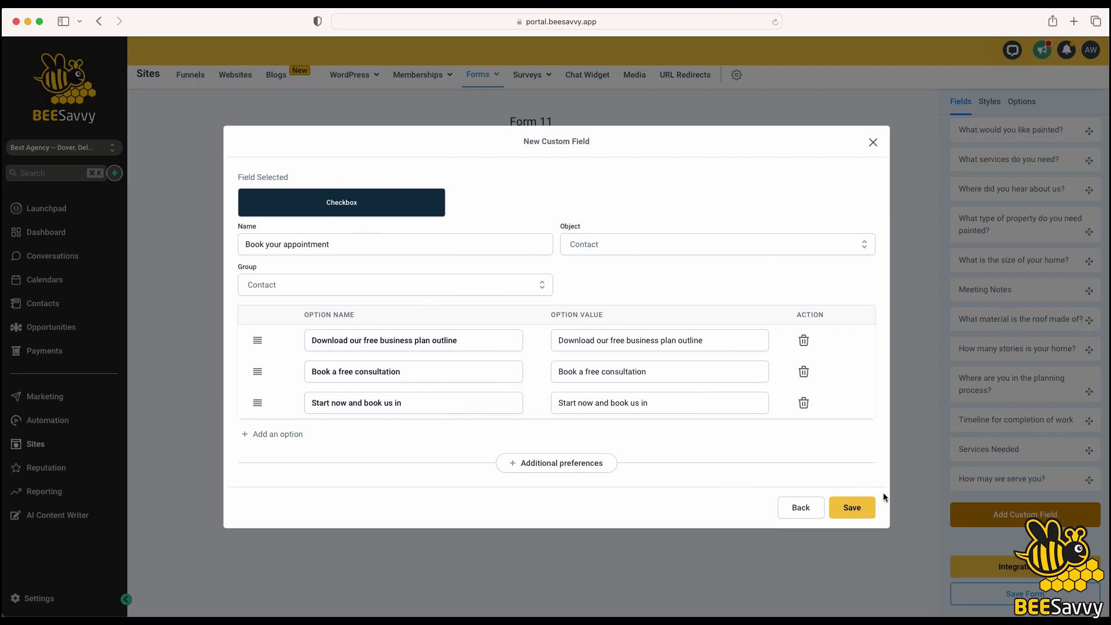
pyautogui.click(853, 508)
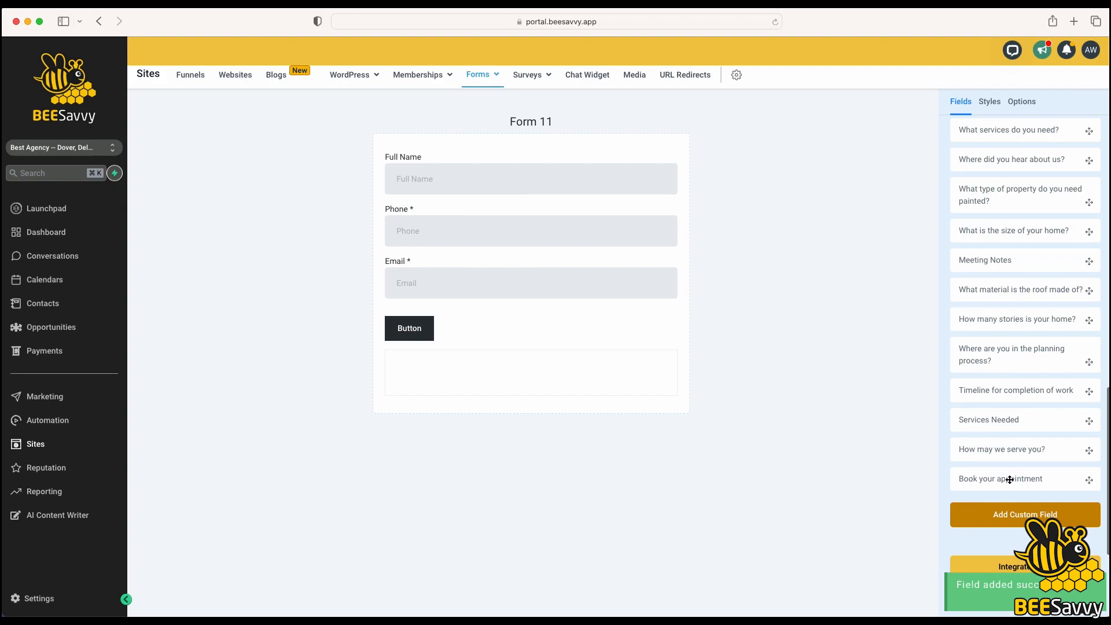
# - Place the "Book your appointment" custom field between the Email field and the button
pyautogui.scroll(1, 1006, 446)
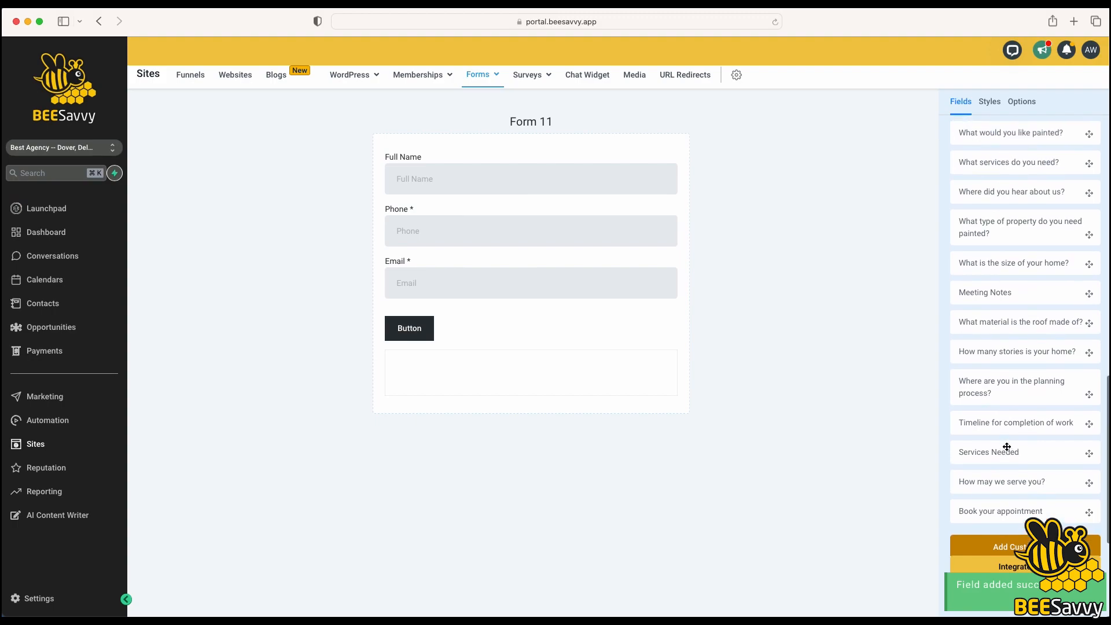
pyautogui.scroll(-1, 1006, 447)
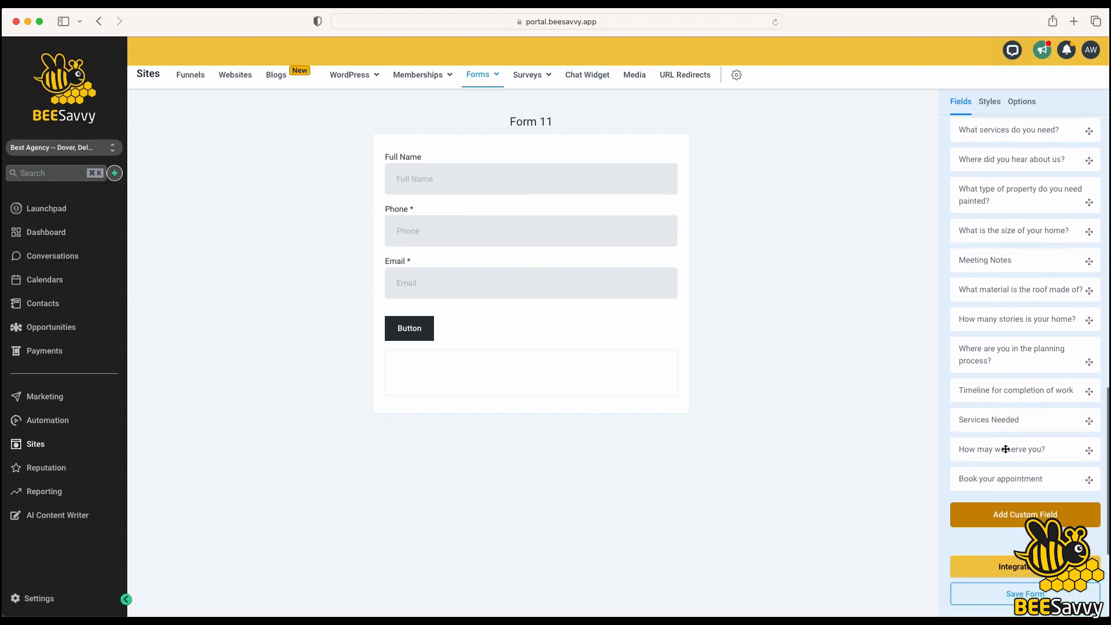
pyautogui.moveTo(1015, 480); pyautogui.dragTo(565, 327)
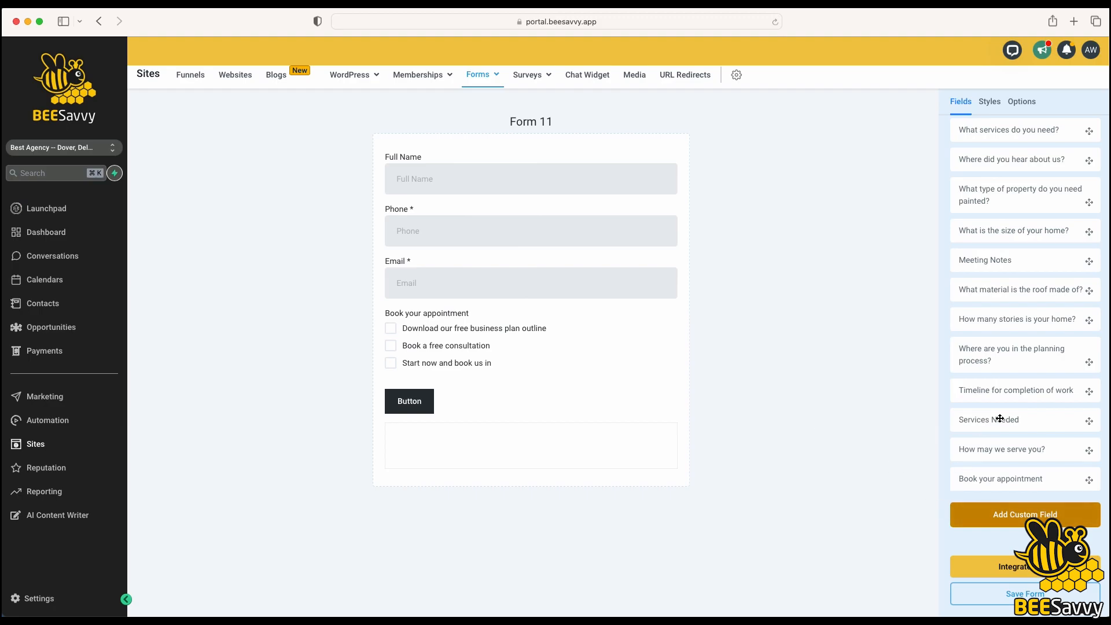
# - Give the form's button a green #38B312FF background and make it full width
pyautogui.scroll(3, 1000, 418)
pyautogui.scroll(5, 1000, 417)
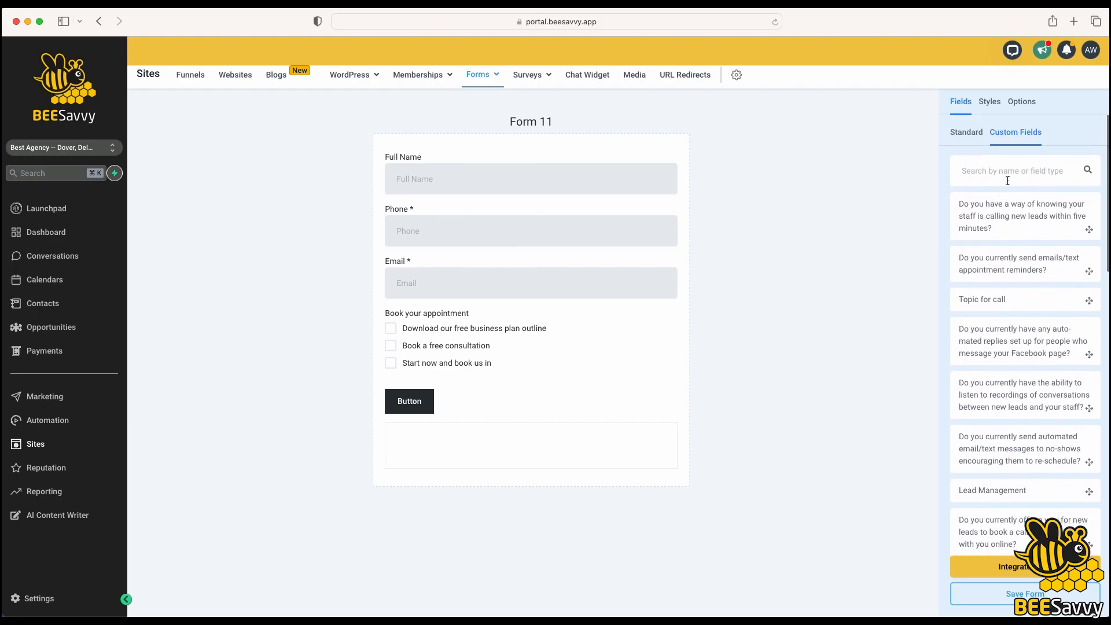
pyautogui.click(1021, 102)
pyautogui.click(990, 102)
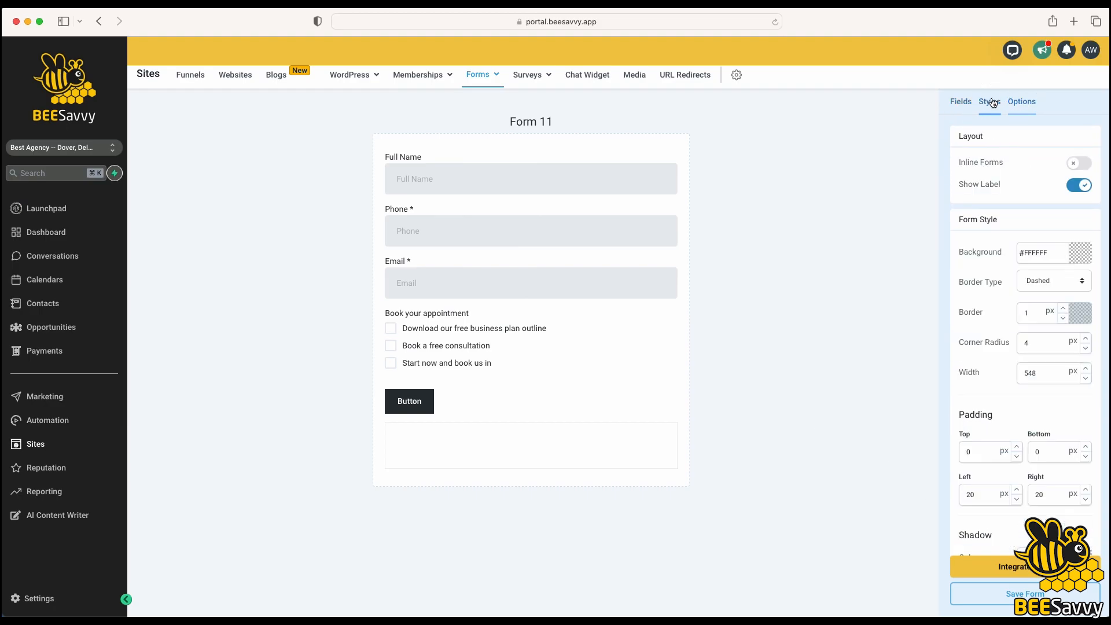
pyautogui.click(427, 400)
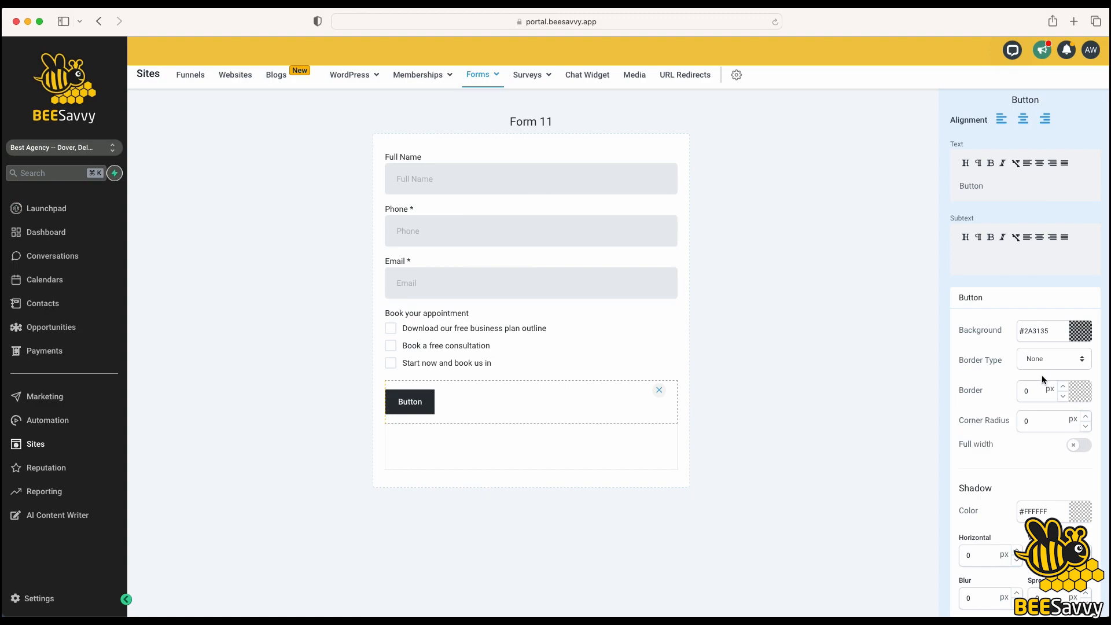
pyautogui.click(1081, 334)
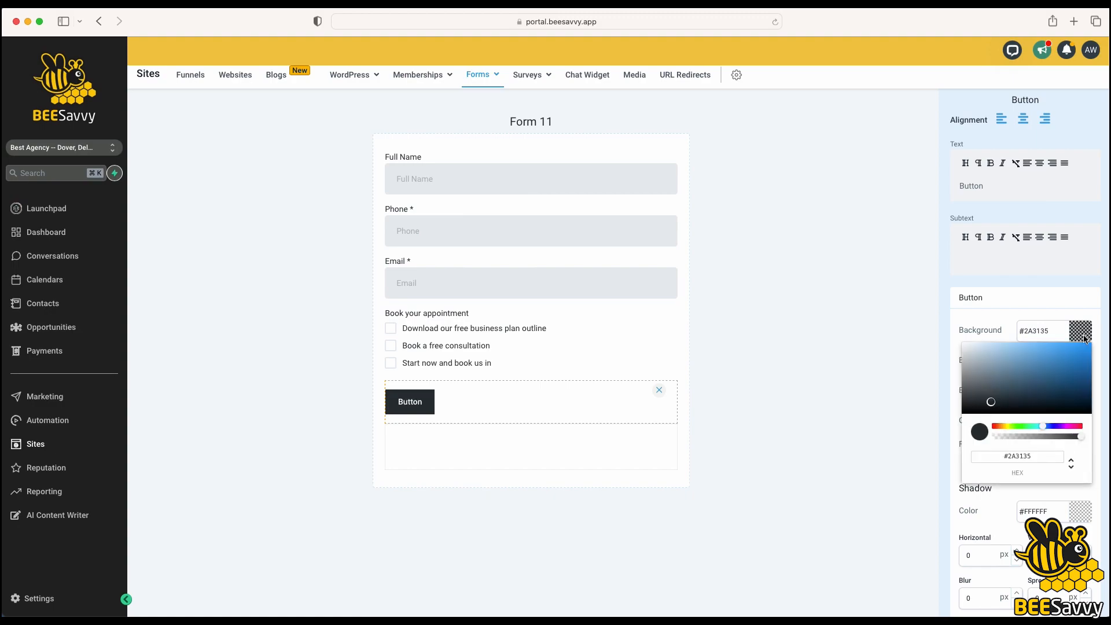
pyautogui.click(1019, 425)
pyautogui.click(1080, 368)
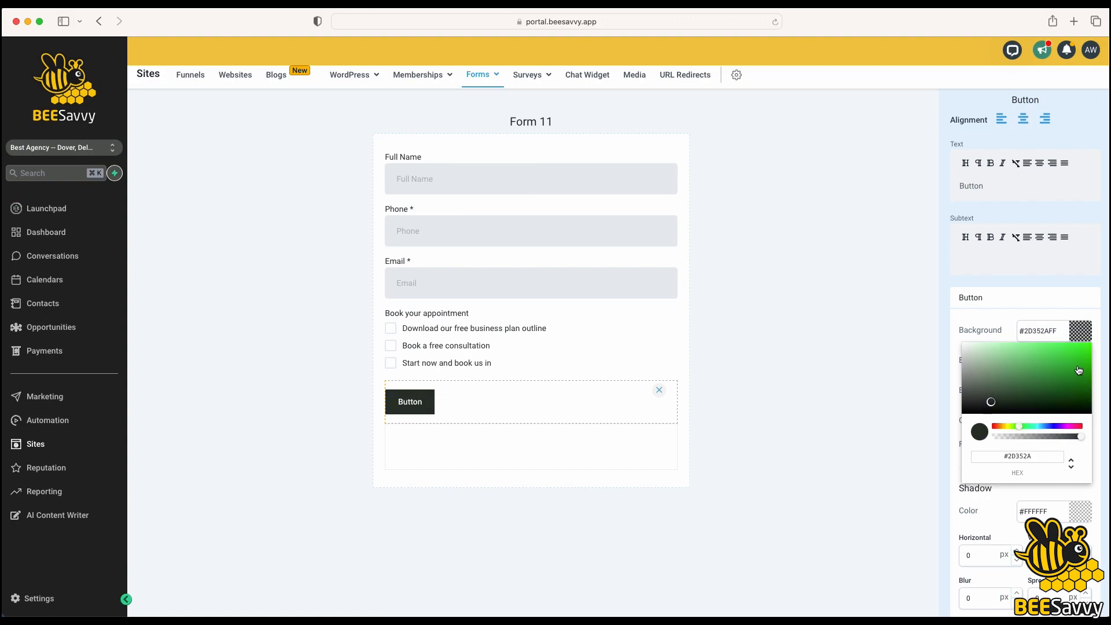
pyautogui.click(940, 412)
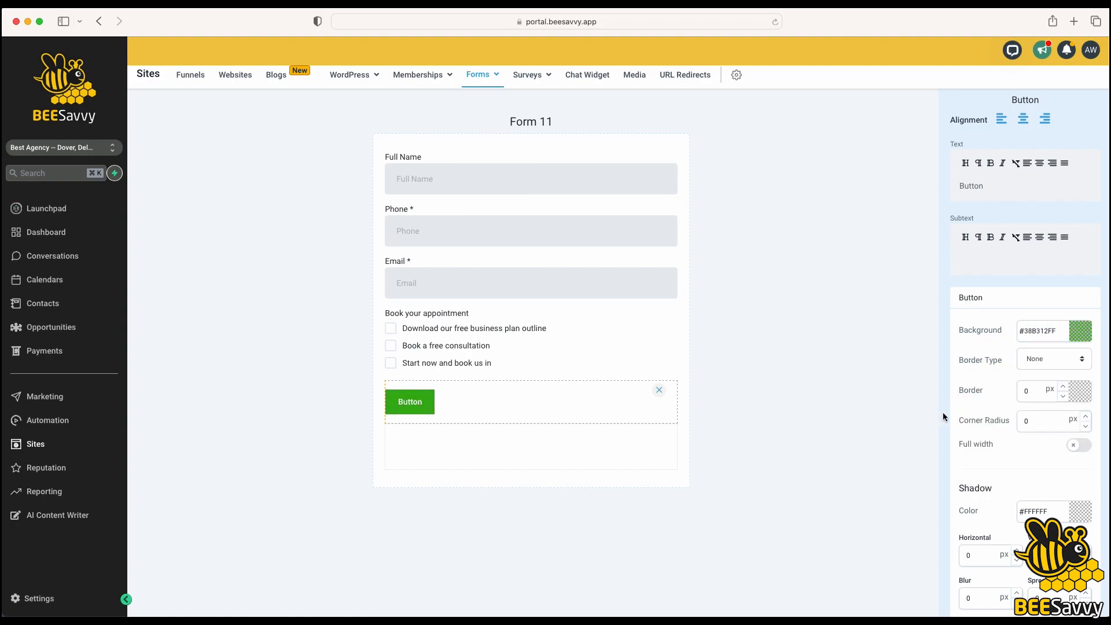
pyautogui.click(1080, 445)
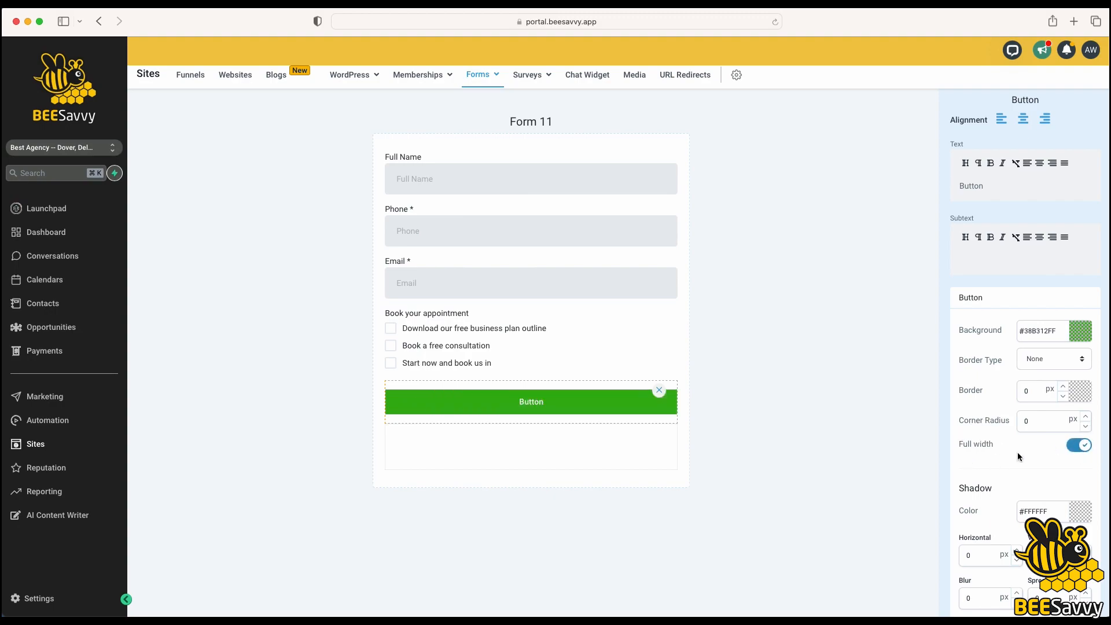
# - Change the form button's text to "Contact us now!" and save the form
pyautogui.scroll(-3, 1020, 457)
pyautogui.scroll(-6, 1020, 457)
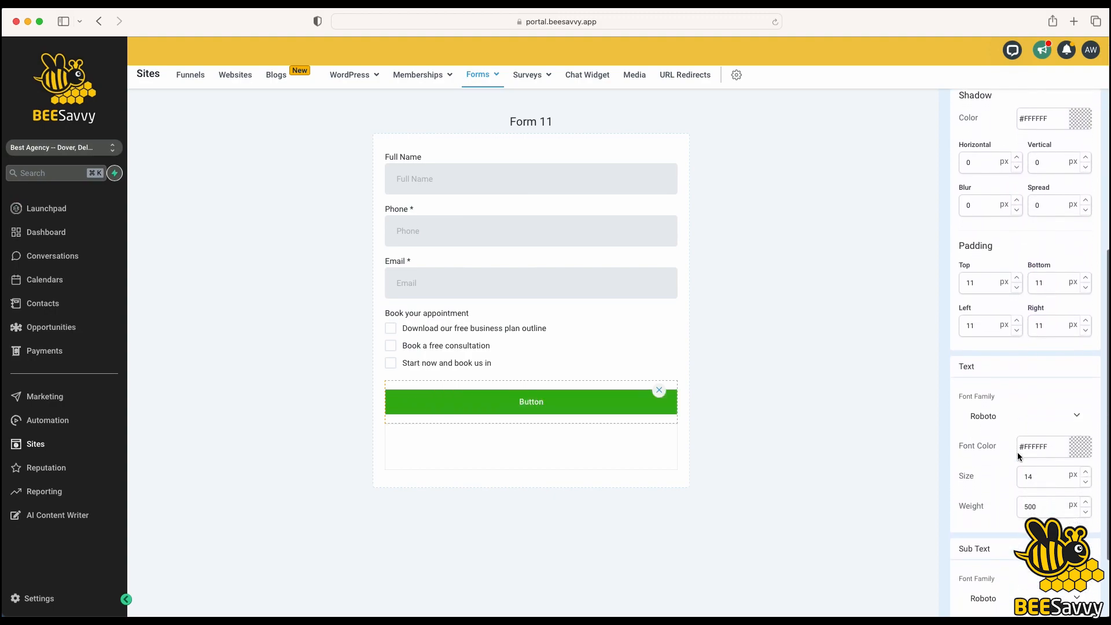
pyautogui.scroll(8, 1019, 457)
pyautogui.doubleClick(969, 187)
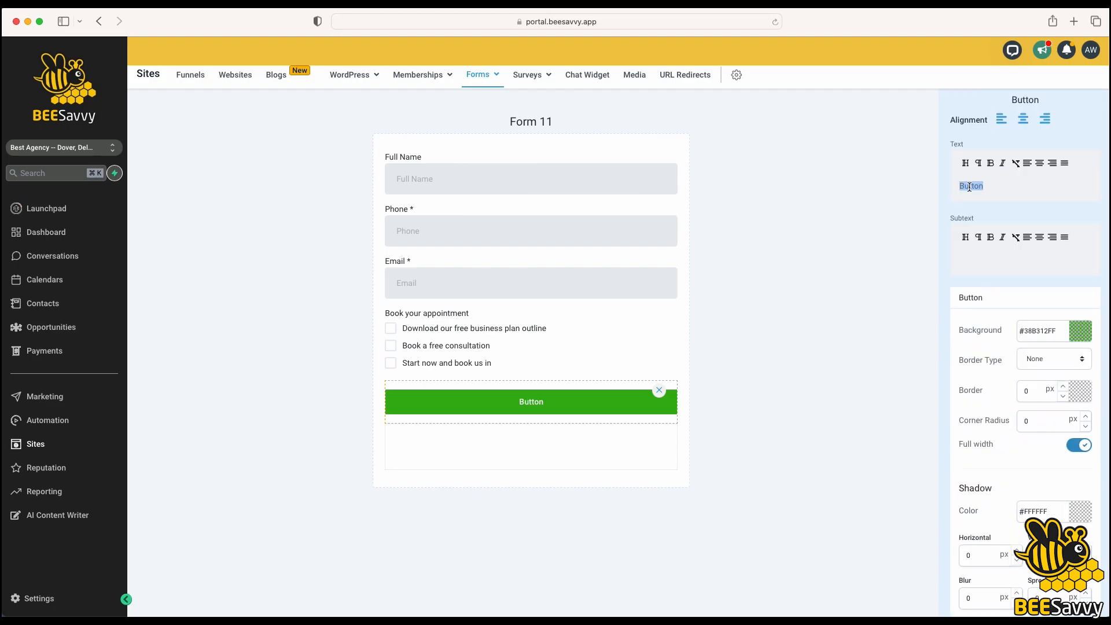
pyautogui.write('Contact us now!')
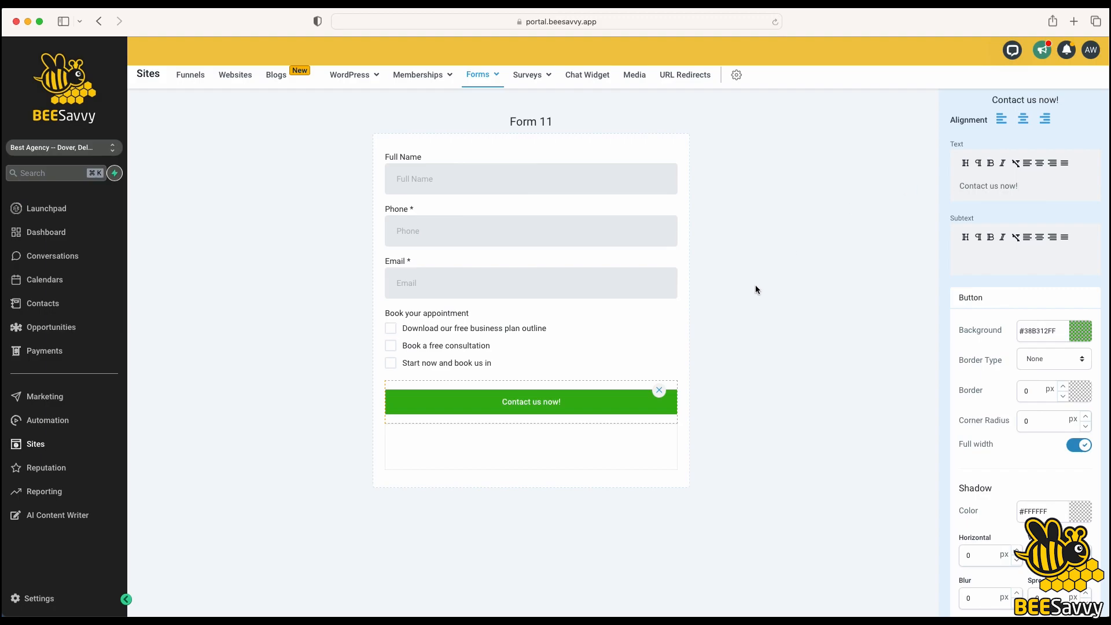
pyautogui.click(722, 315)
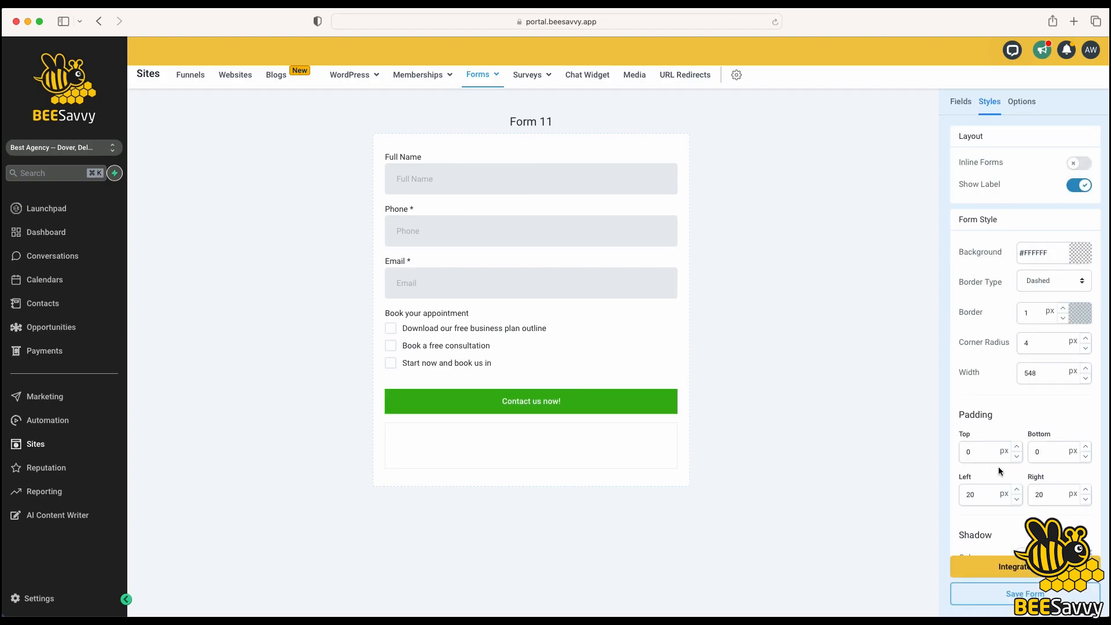
pyautogui.click(1024, 593)
# - Copy the form's inline embed code and its form link from the integration options
pyautogui.scroll(-4, 1022, 547)
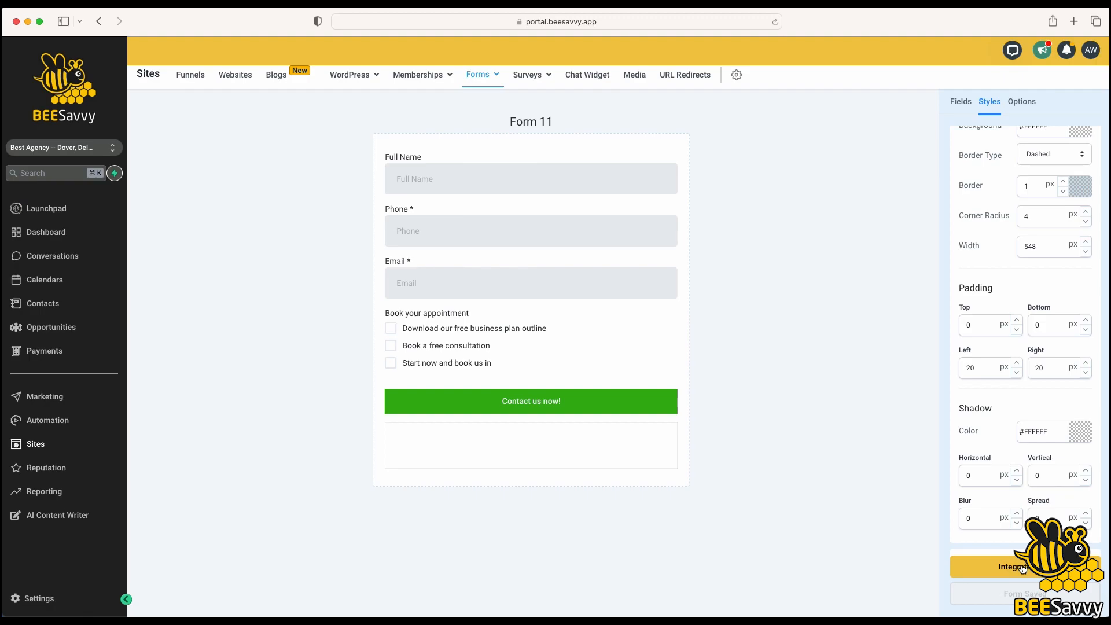
pyautogui.click(1022, 569)
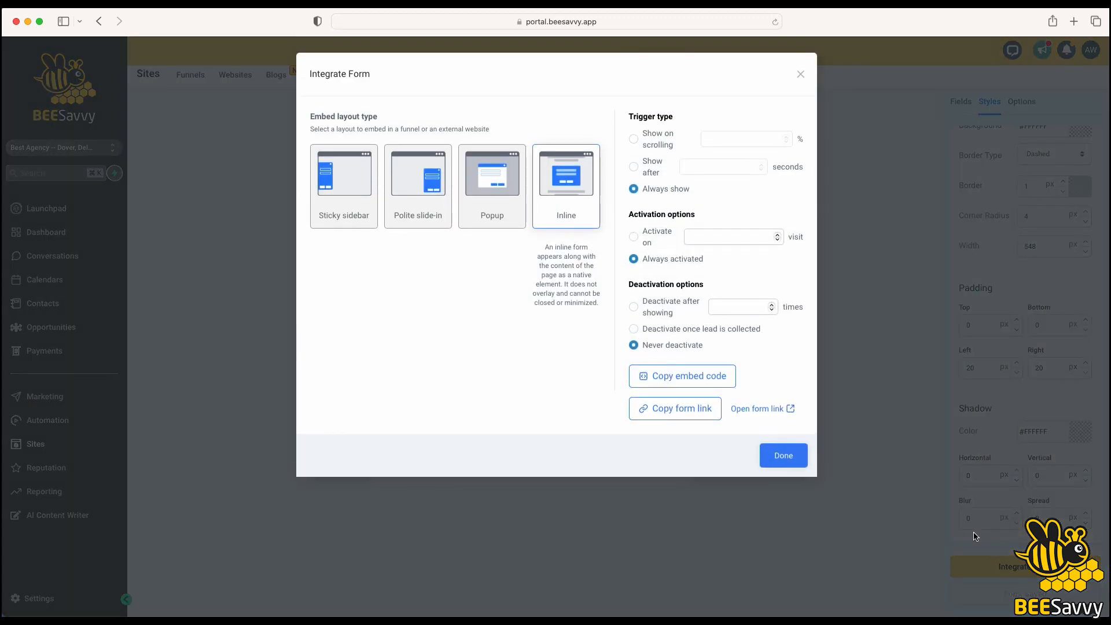
pyautogui.click(671, 377)
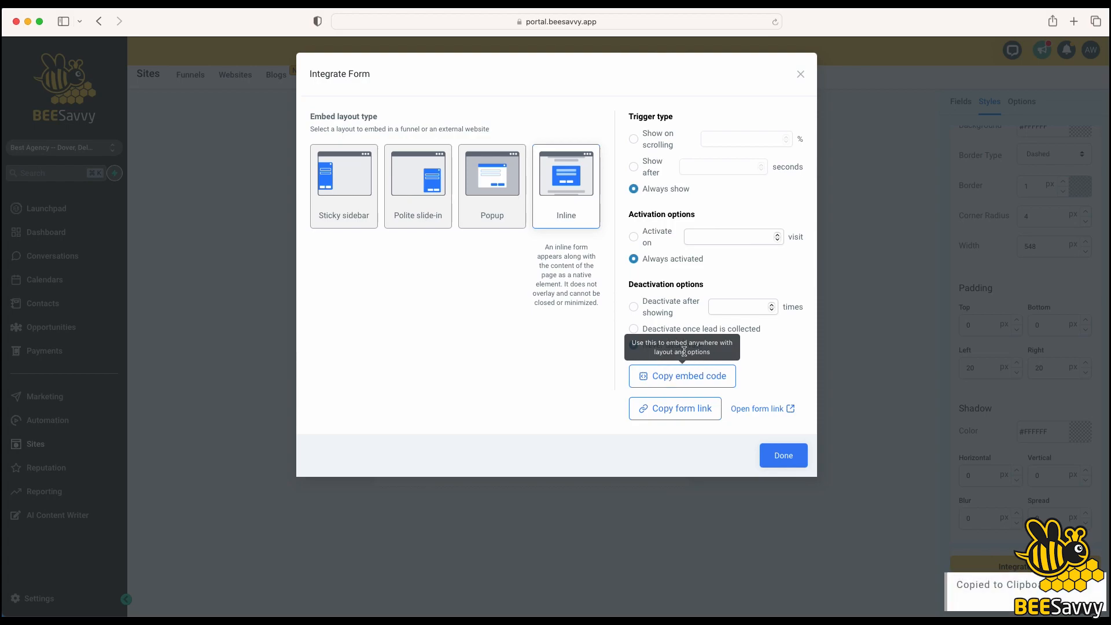
pyautogui.click(681, 408)
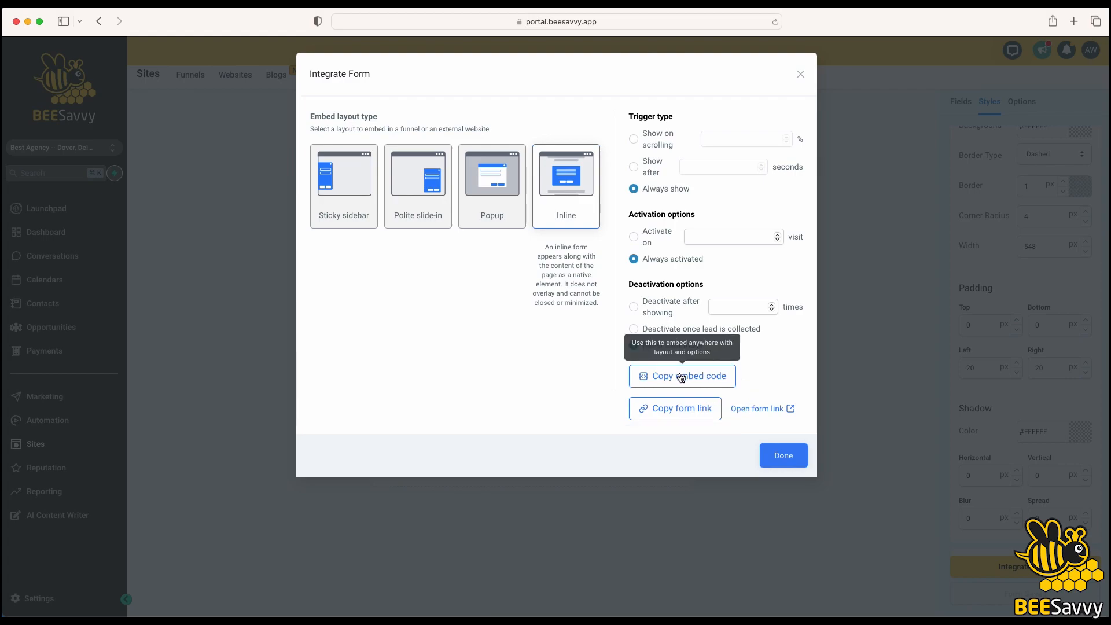
pyautogui.click(783, 455)
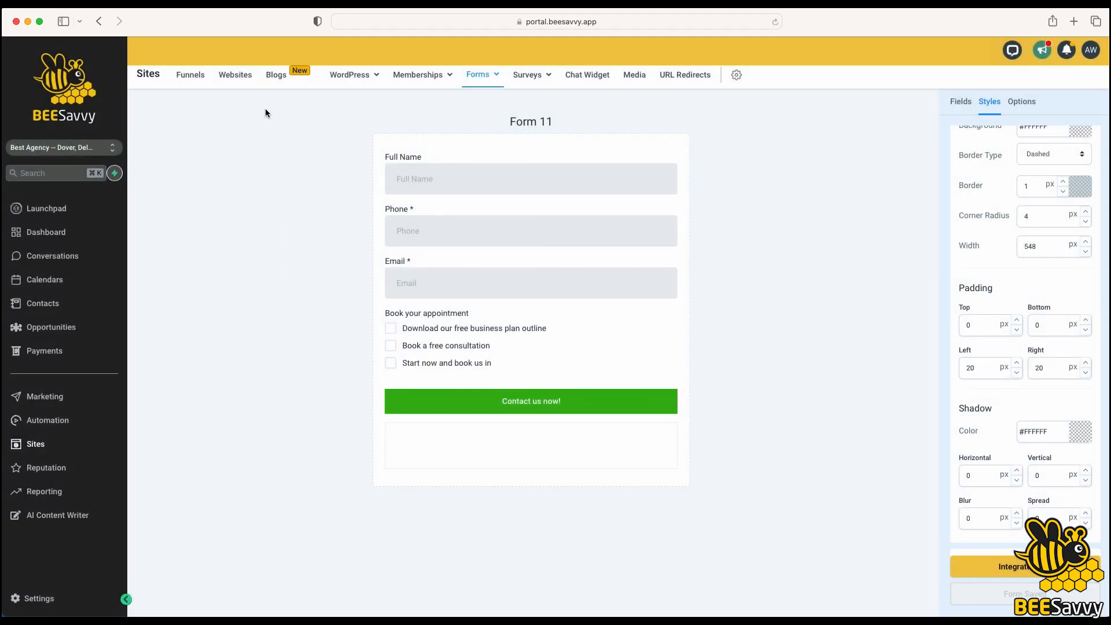
# - Open the Home page of the BusinessCoaching-001-1.2.w website for editing
pyautogui.click(235, 74)
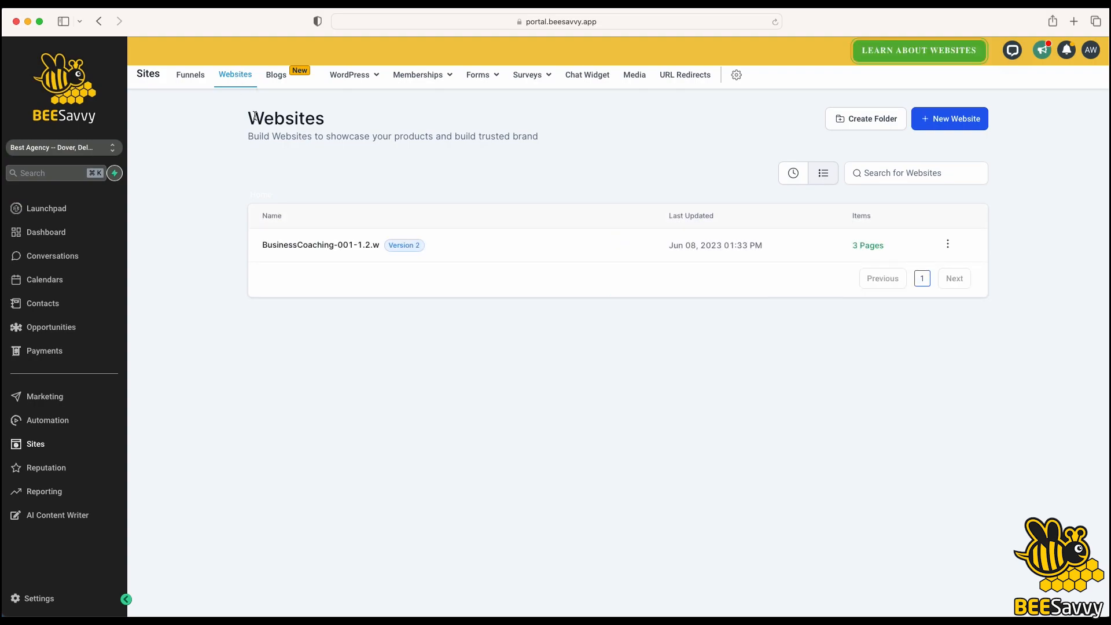
pyautogui.click(304, 246)
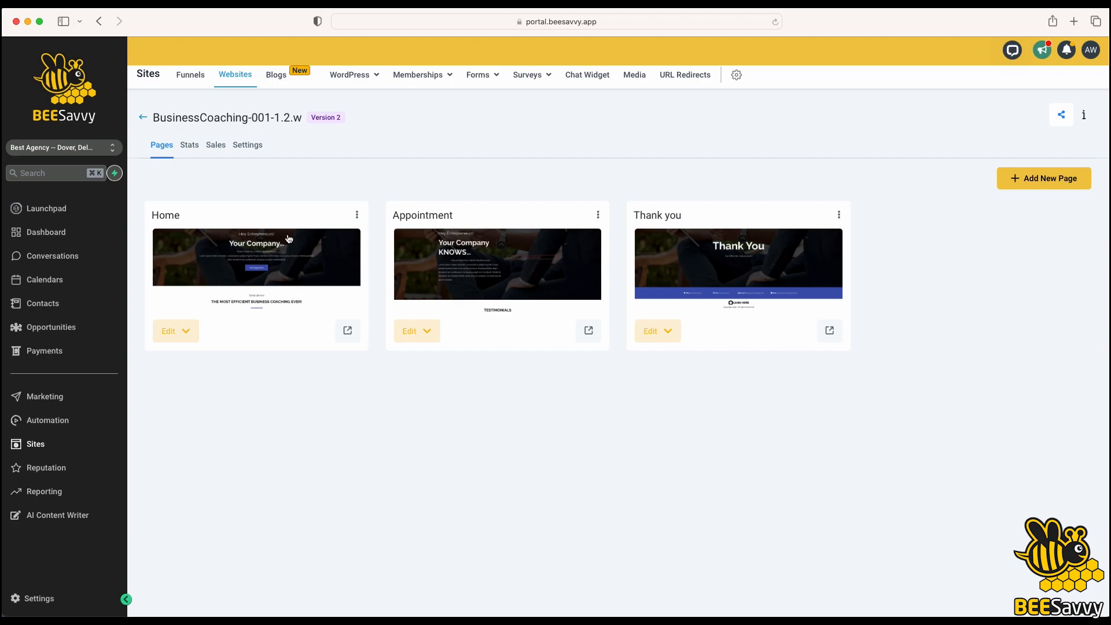
pyautogui.click(266, 280)
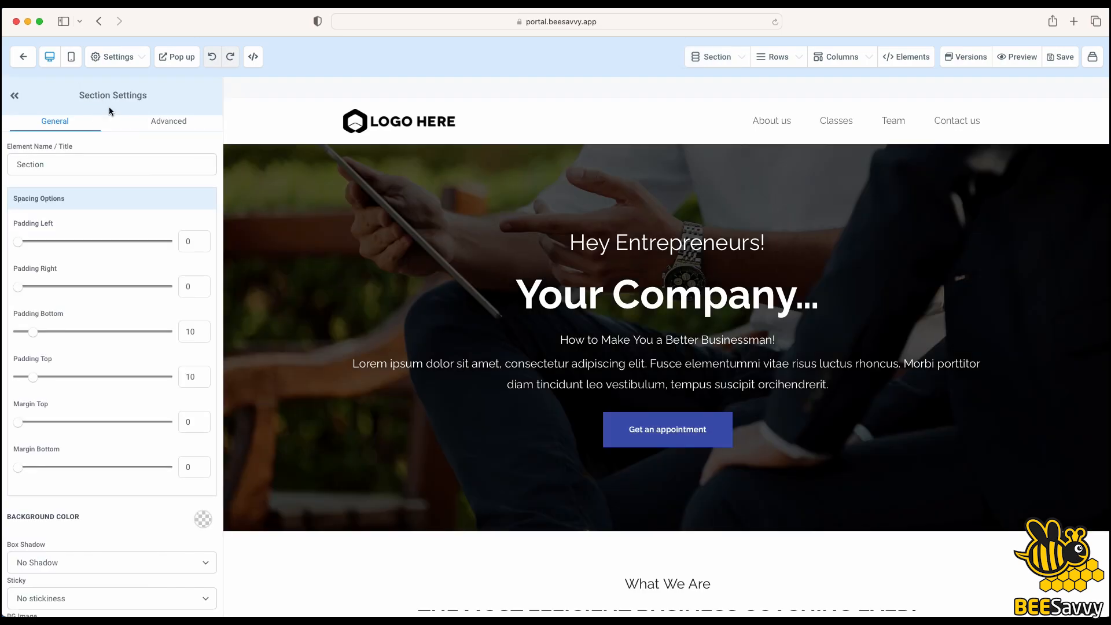
# - Open the page's popup and replace its existing row with a new 1 Column row
pyautogui.click(184, 60)
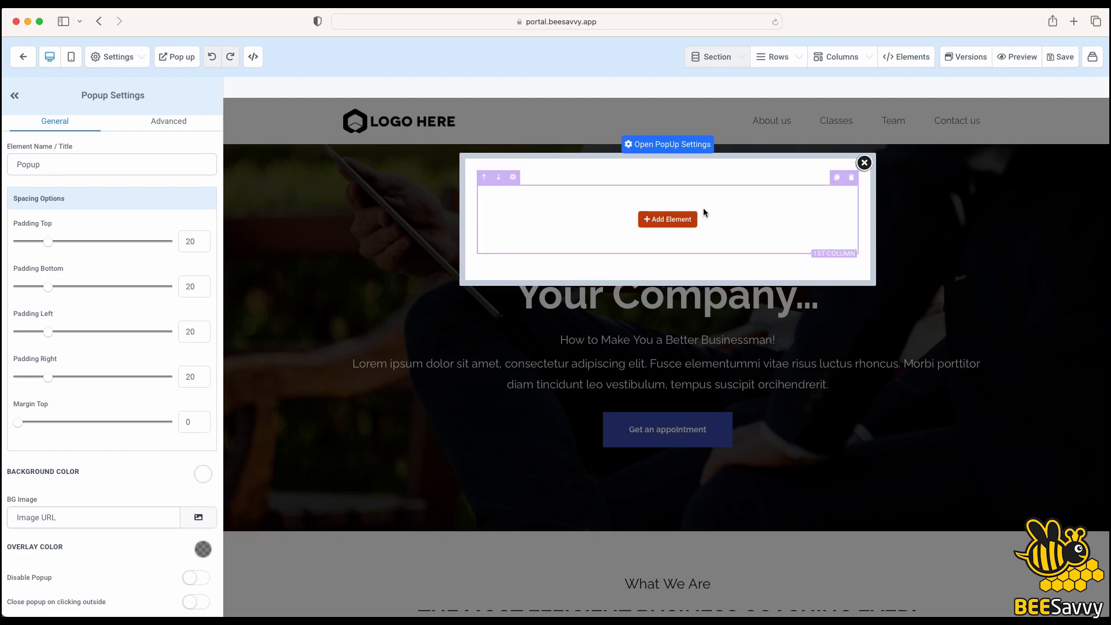
pyautogui.click(851, 181)
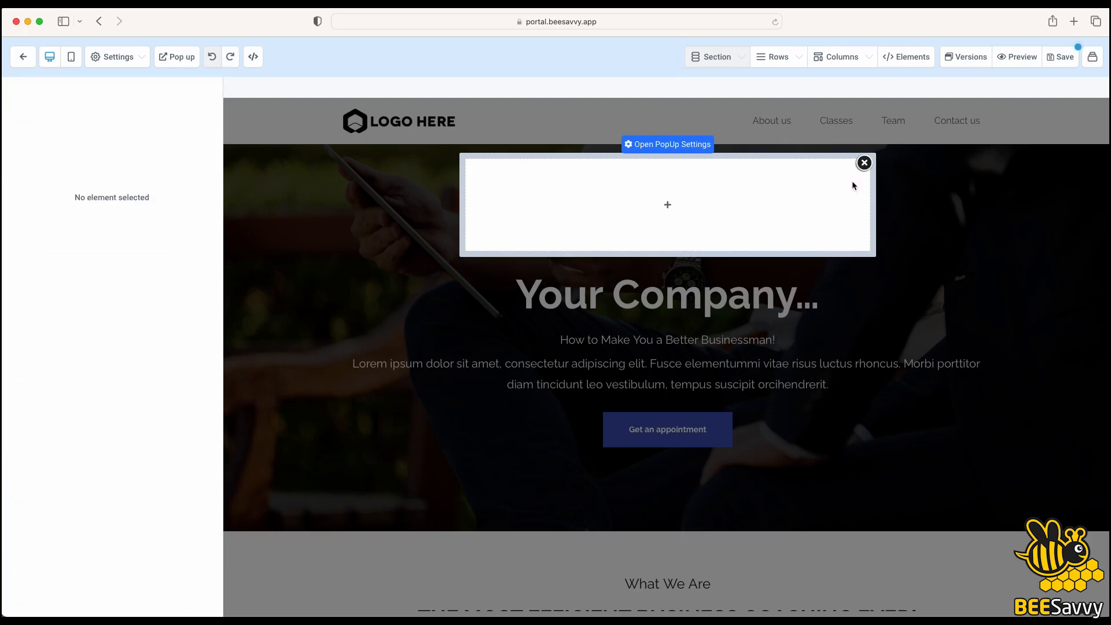
pyautogui.click(664, 207)
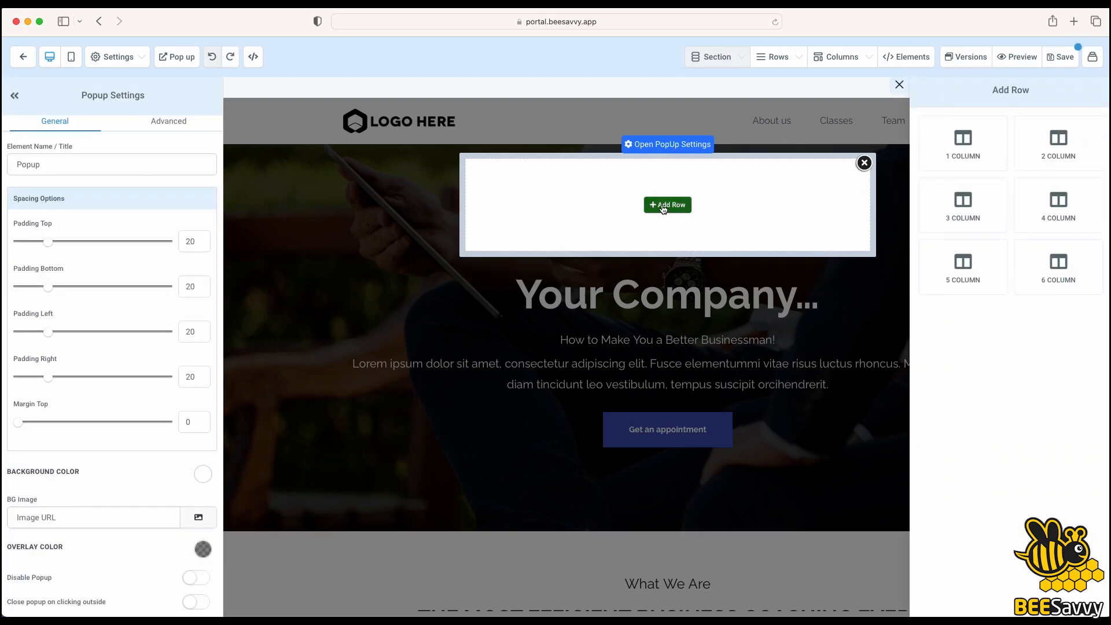
pyautogui.click(957, 143)
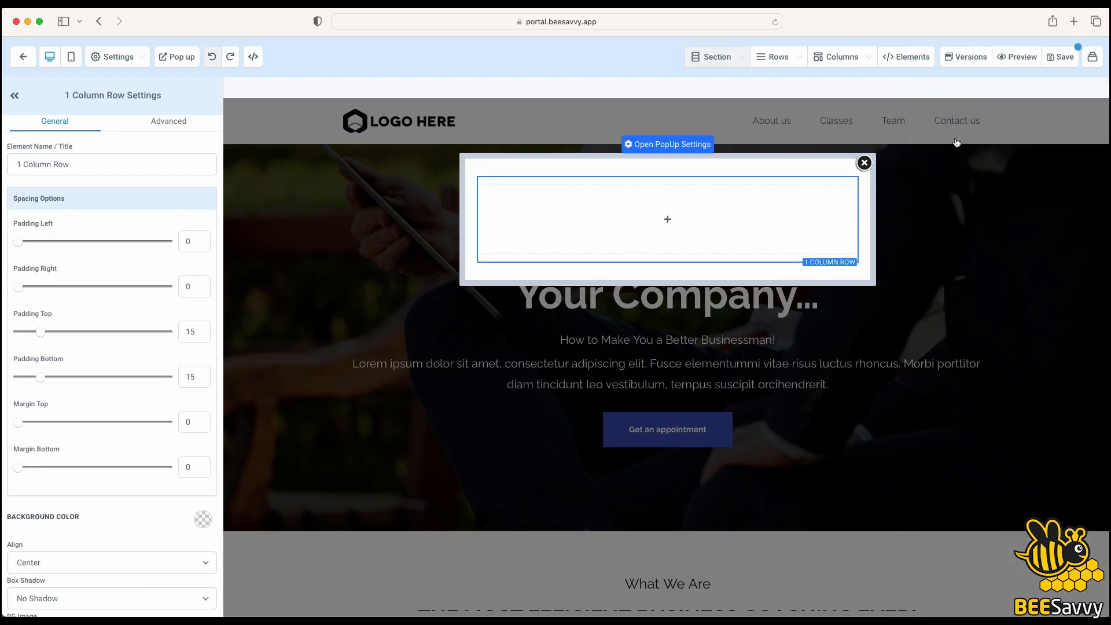
# - Add a Form element to the popup's column and choose the "How can we help you?" form
pyautogui.moveTo(706, 203)
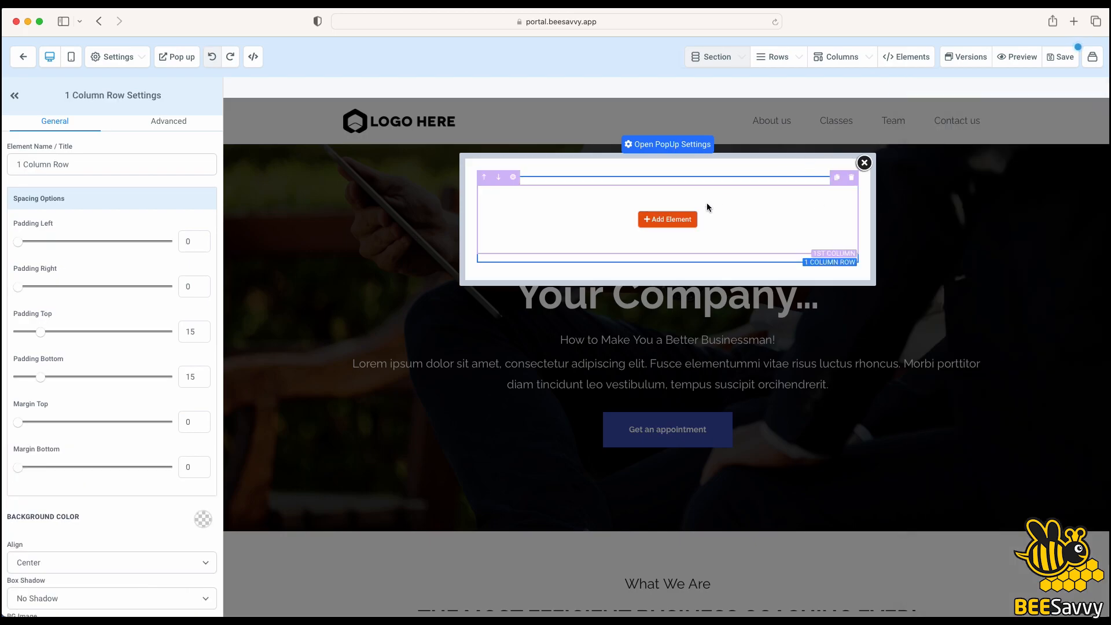
pyautogui.click(667, 220)
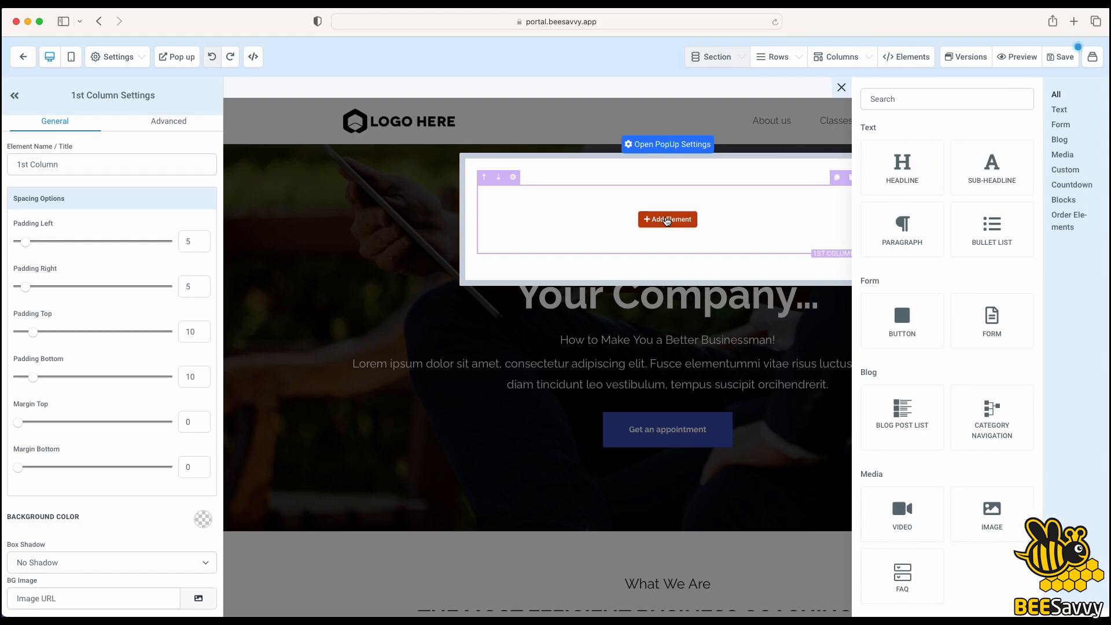
pyautogui.scroll(-1, 949, 321)
pyautogui.scroll(-1, 948, 321)
pyautogui.click(996, 253)
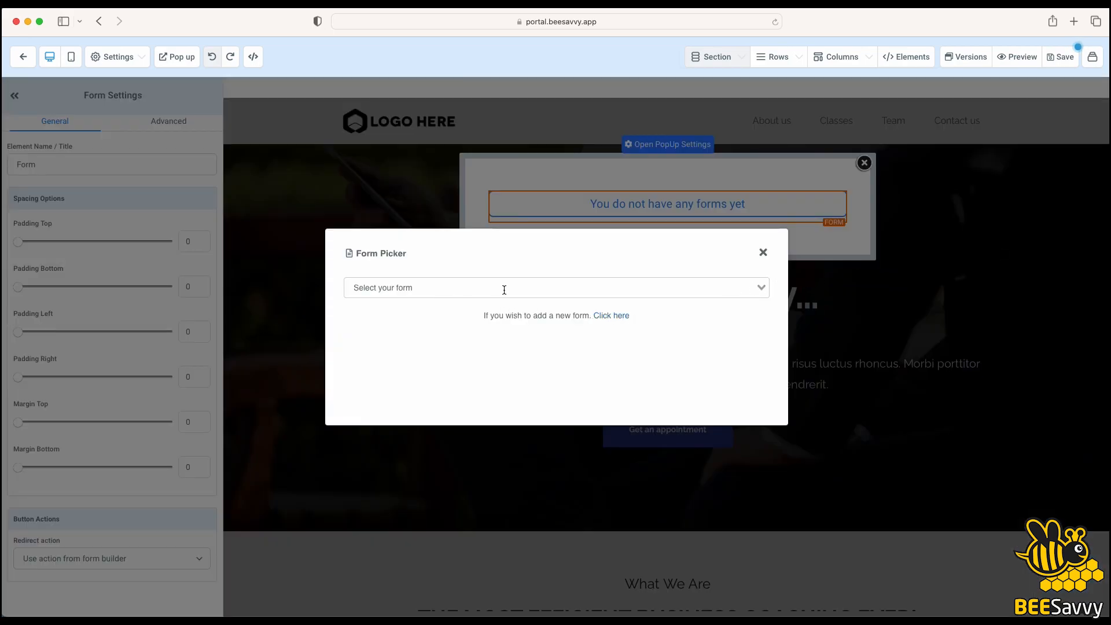
pyautogui.click(763, 288)
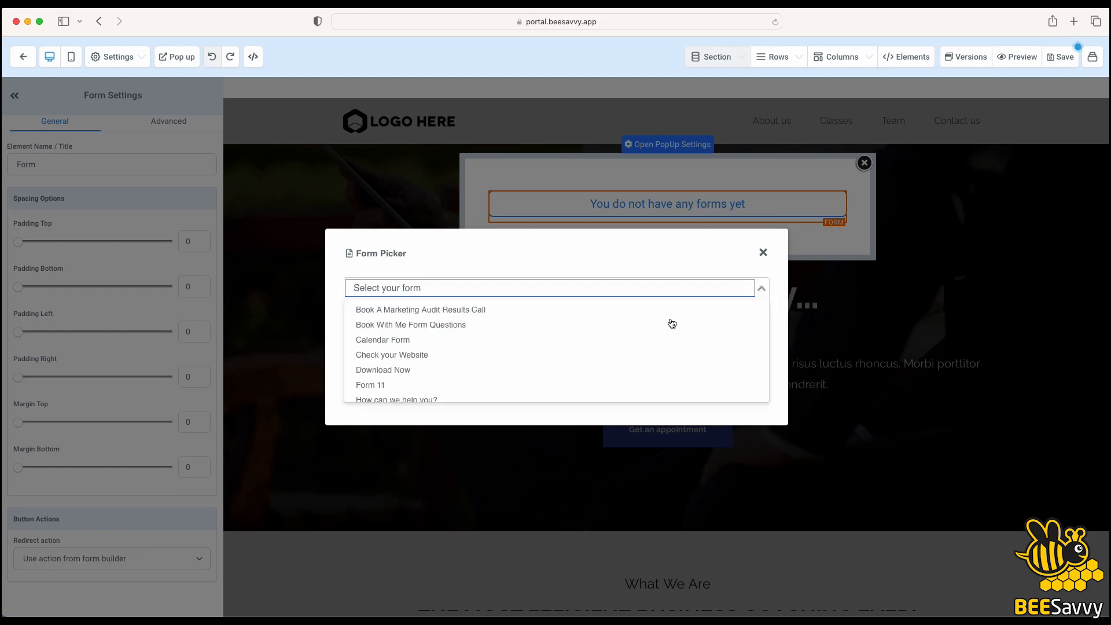
pyautogui.scroll(-3, 623, 362)
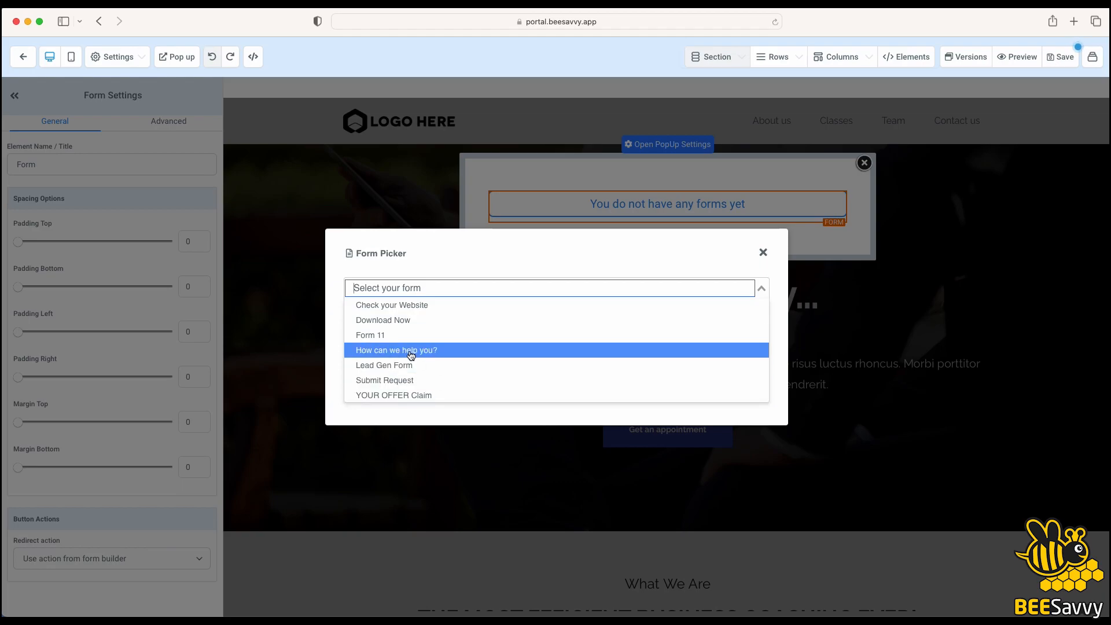
pyautogui.click(410, 352)
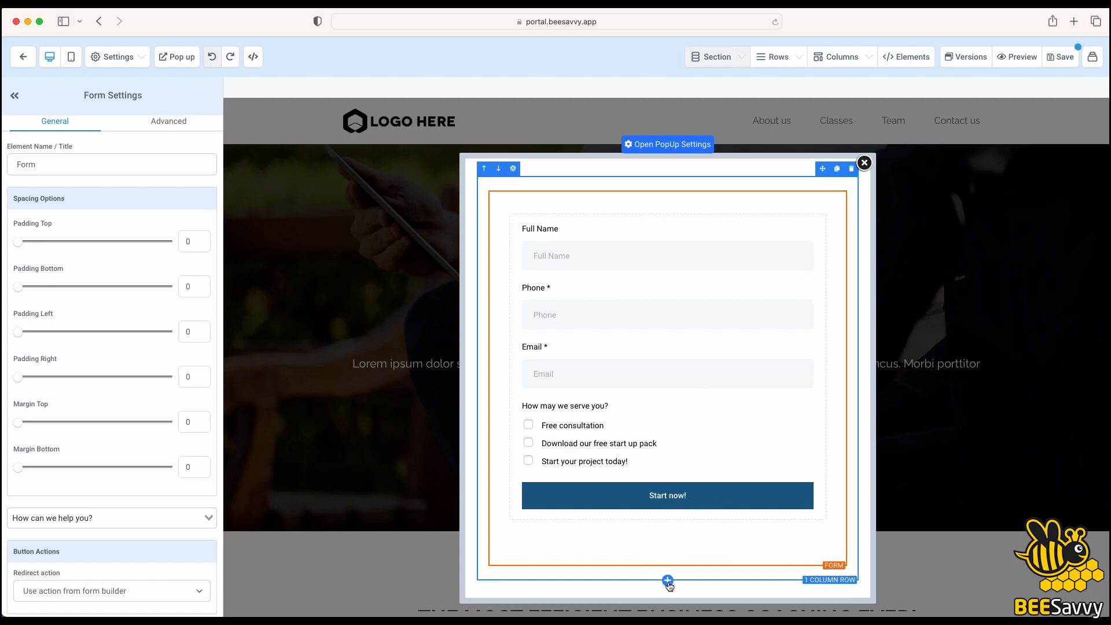
# - Add a headline reading "Take Action Today!" to the popup and move it above the form
pyautogui.click(668, 582)
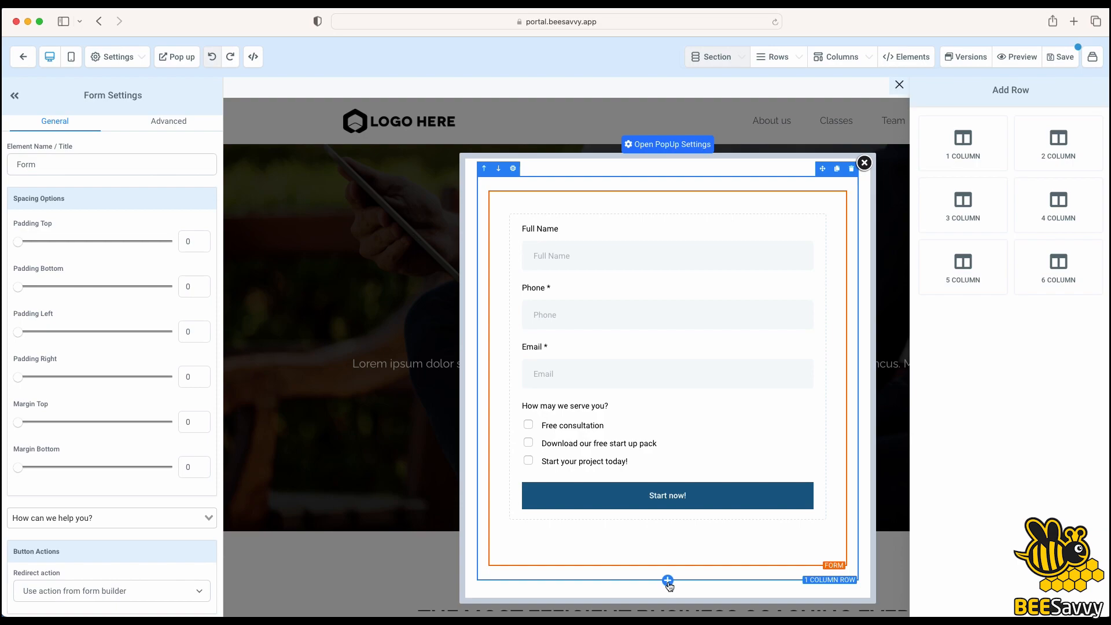
pyautogui.click(899, 85)
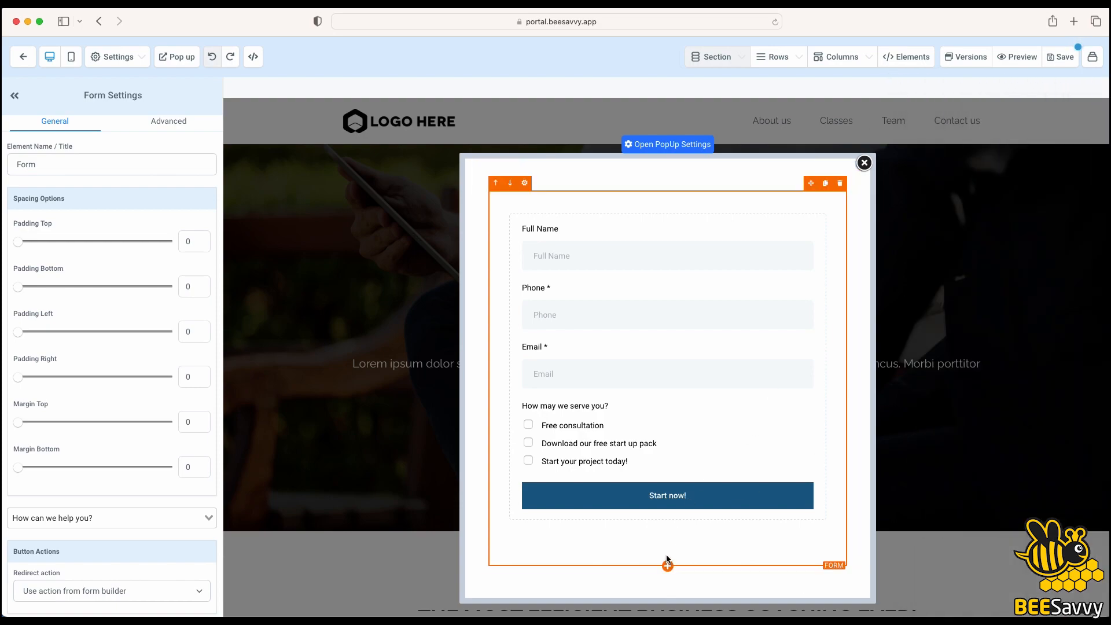
pyautogui.click(668, 565)
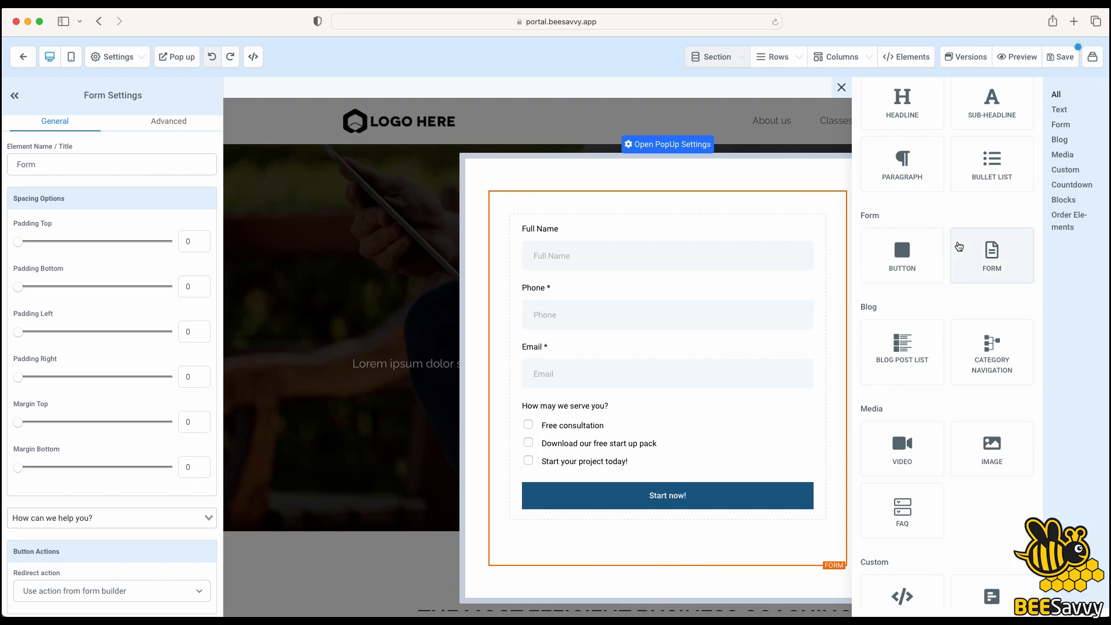
pyautogui.click(909, 118)
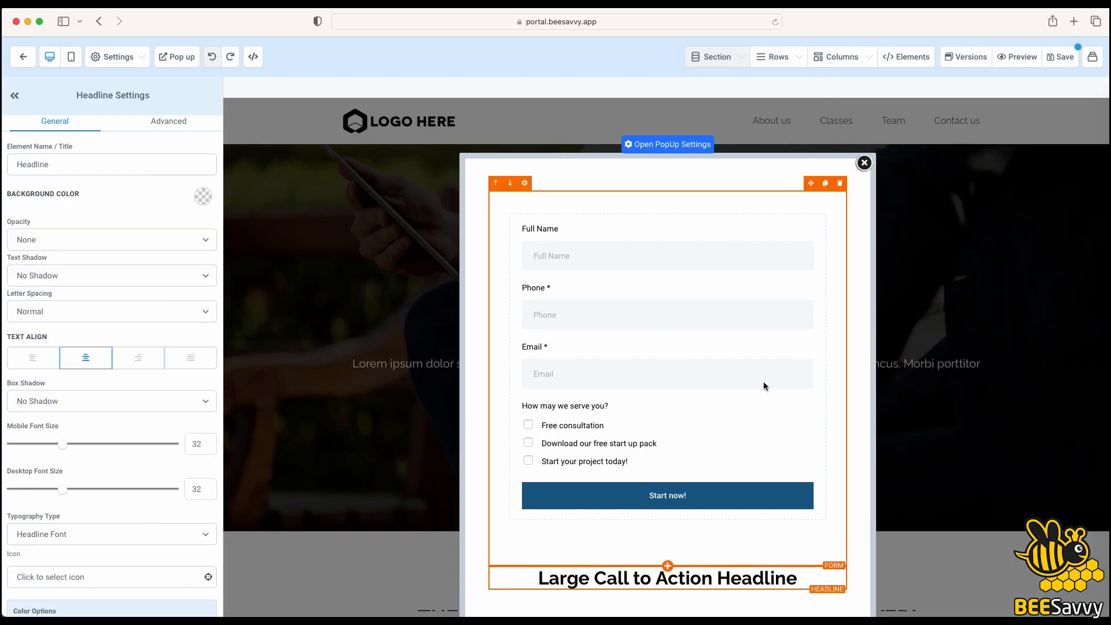
pyautogui.tripleClick(645, 581)
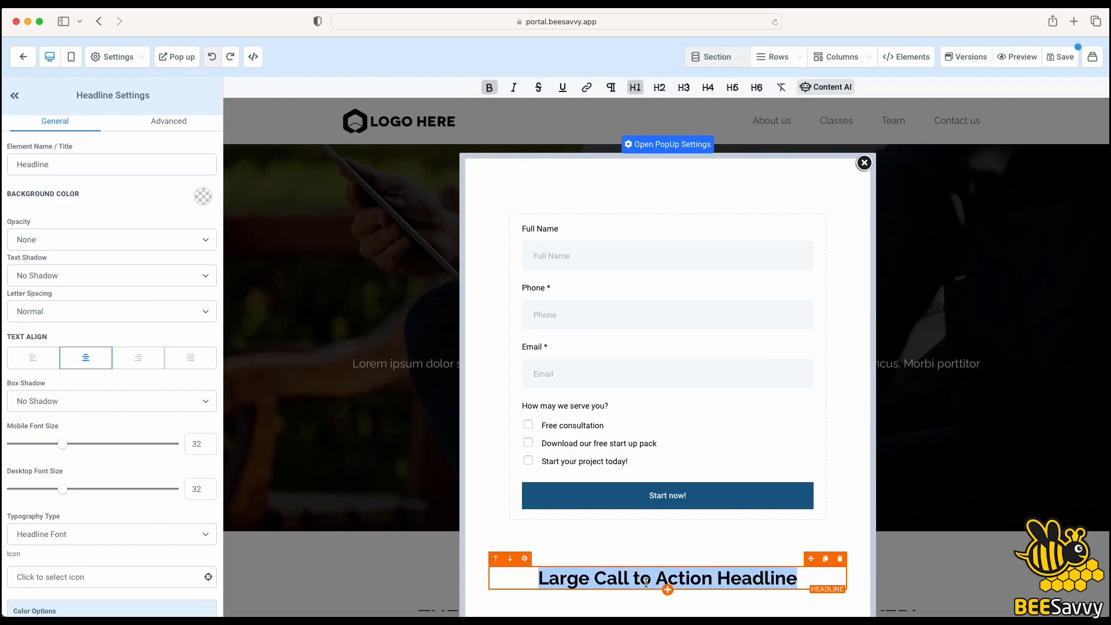
pyautogui.write('Take Ac')
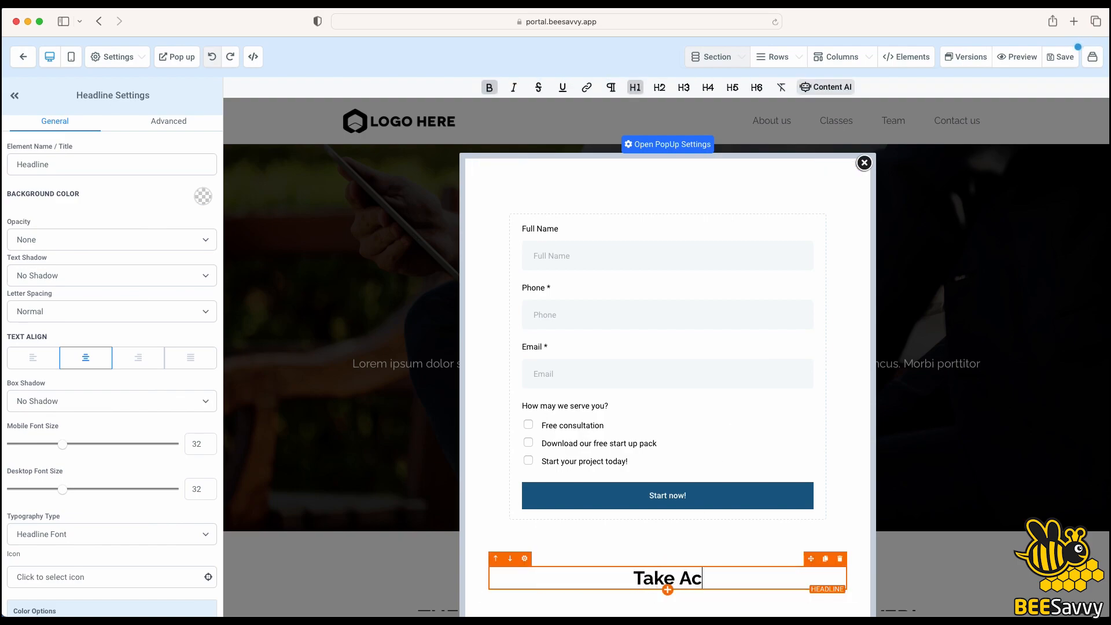
pyautogui.write('tion Today!')
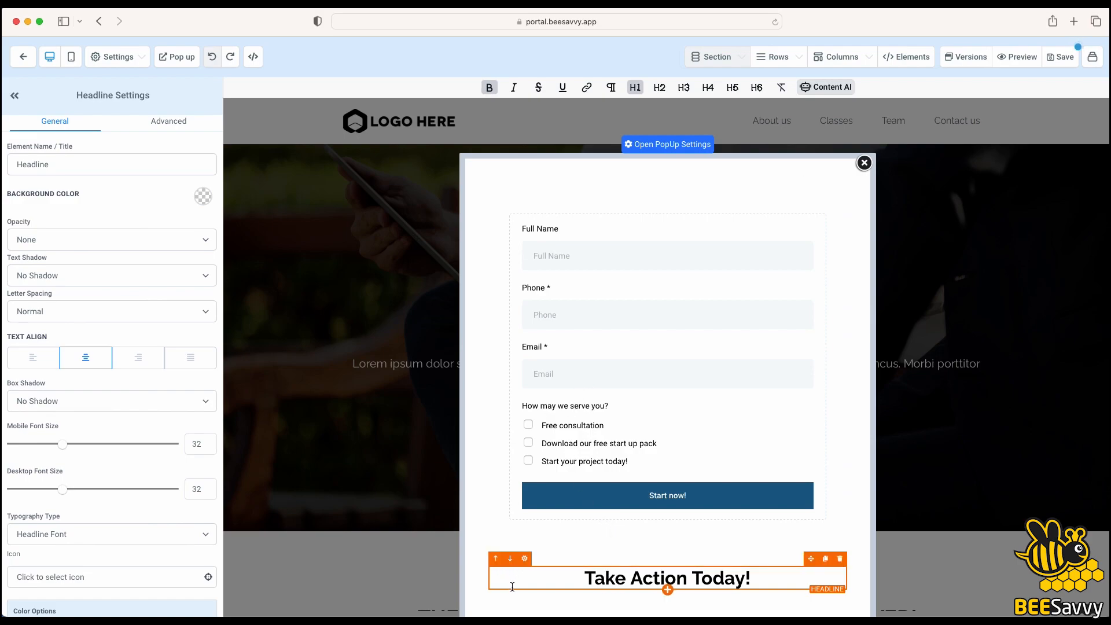
pyautogui.click(496, 559)
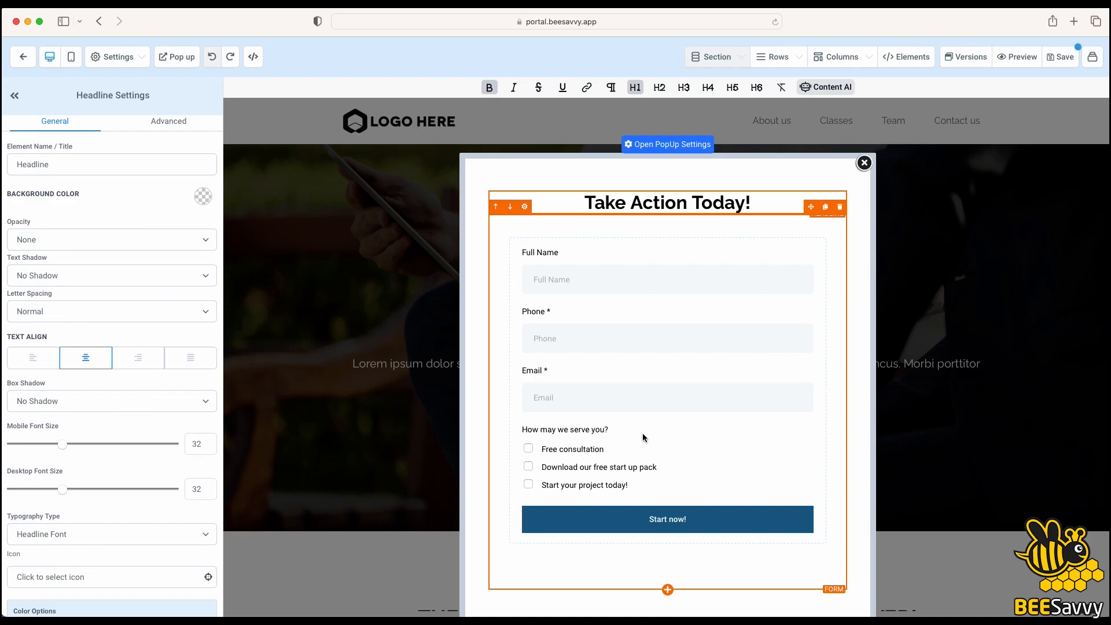
pyautogui.scroll(-1, 643, 438)
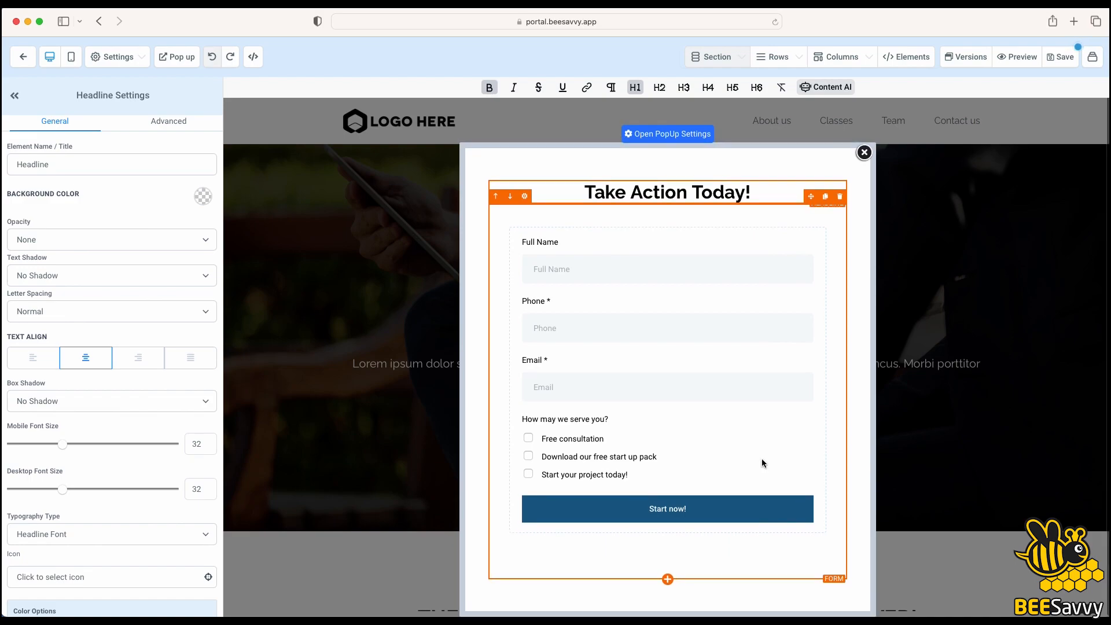
# - Save the page and close the popup
pyautogui.click(1068, 60)
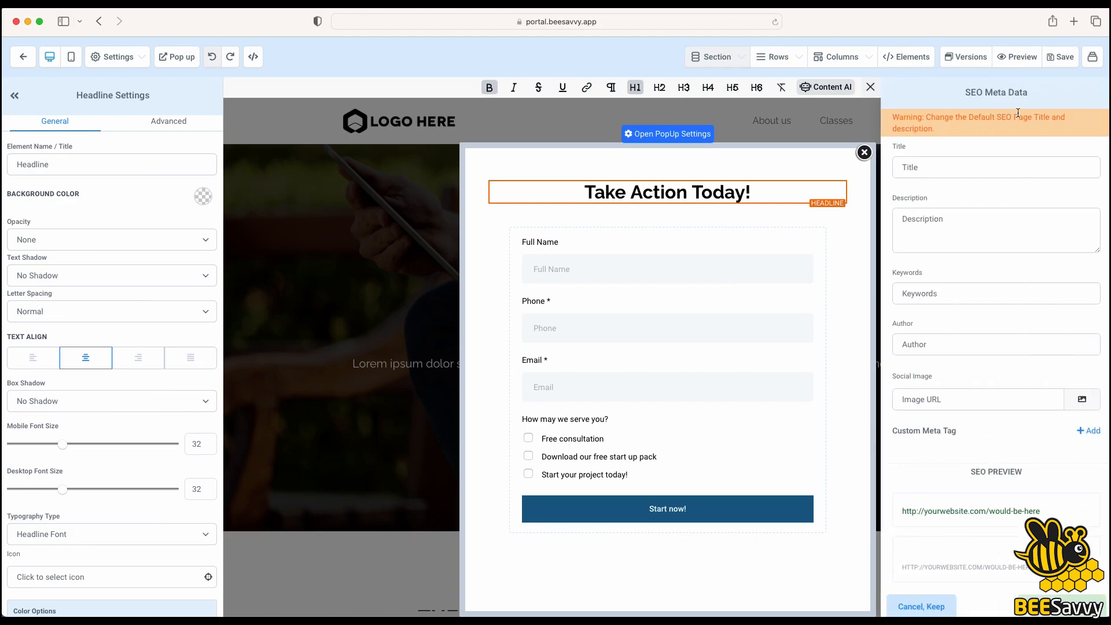
pyautogui.click(1055, 60)
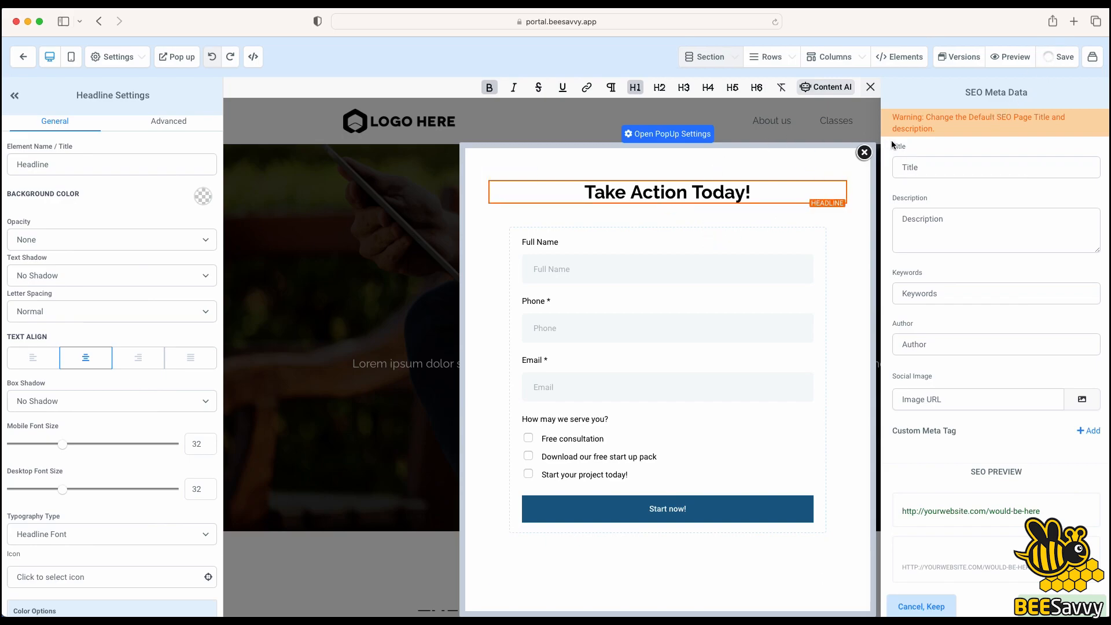
pyautogui.click(864, 153)
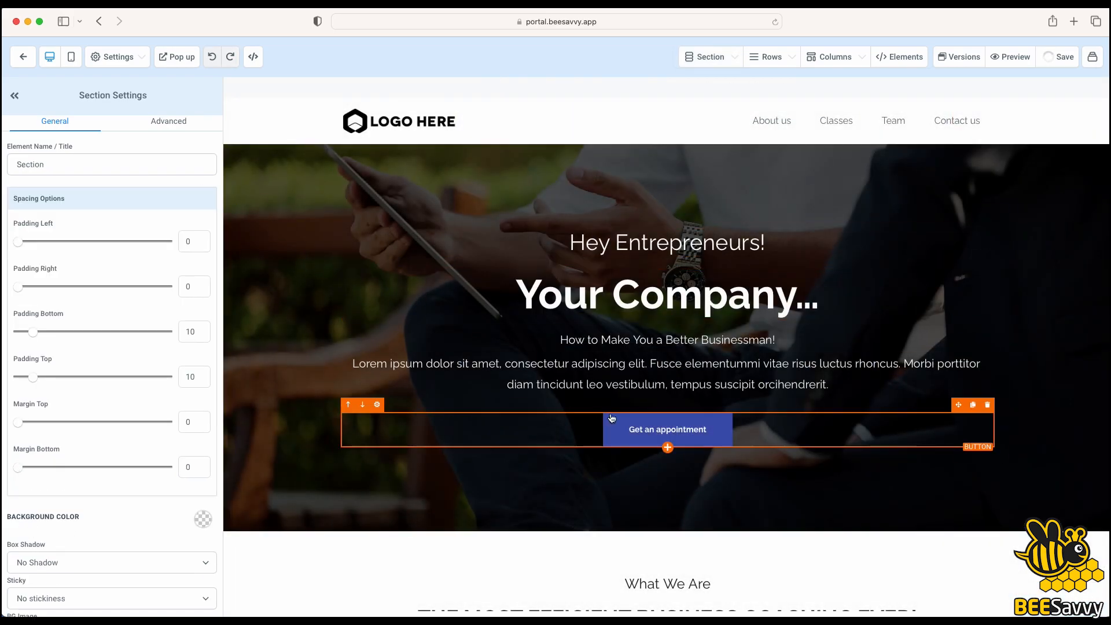
# - Set the "Get an appointment" button's action to Open popup, save the page and leave the editor
pyautogui.click(671, 431)
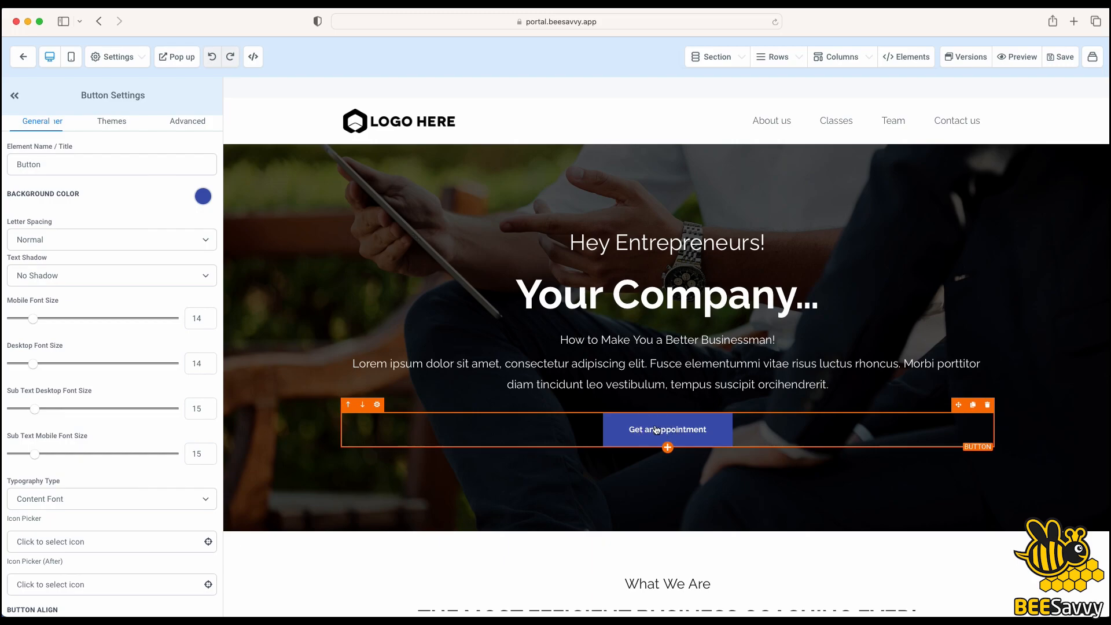
pyautogui.scroll(-4, 149, 518)
pyautogui.scroll(-12, 149, 516)
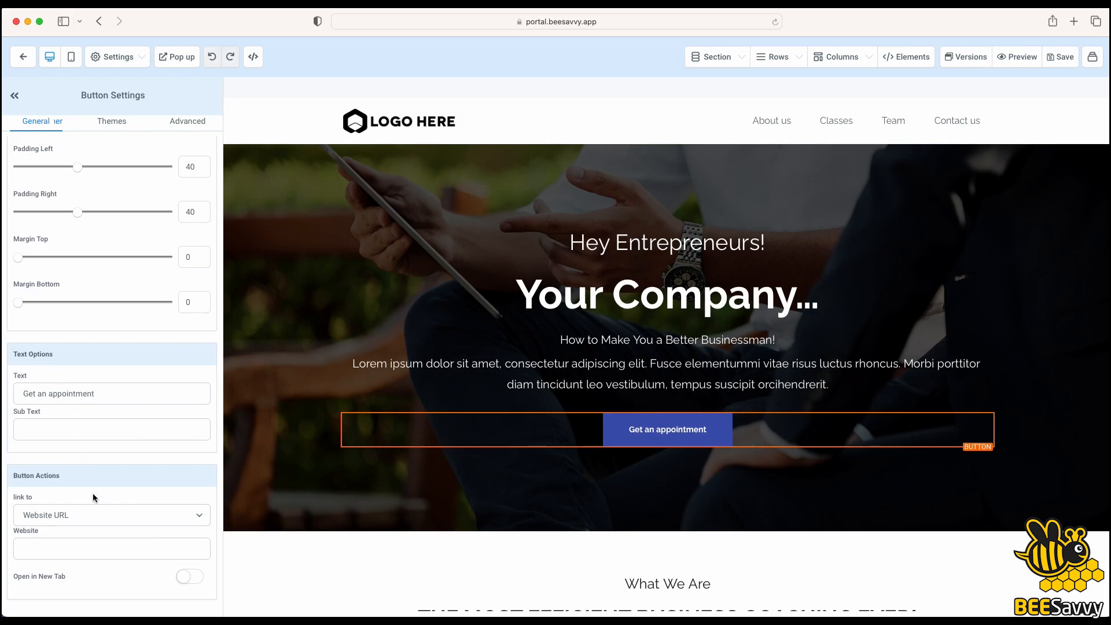
pyautogui.click(56, 514)
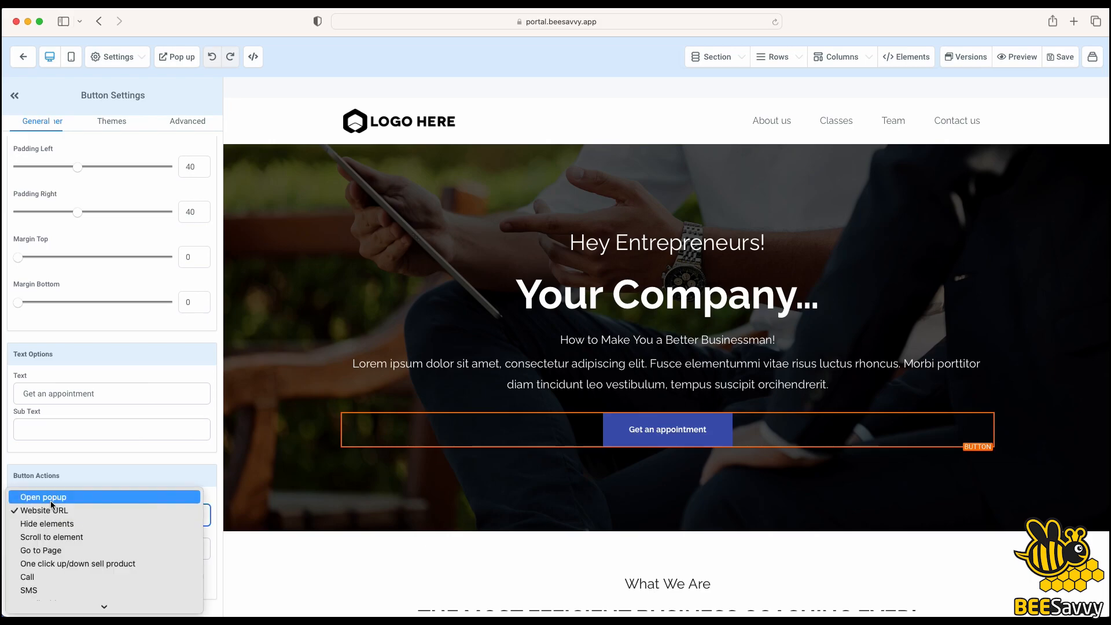
pyautogui.click(50, 500)
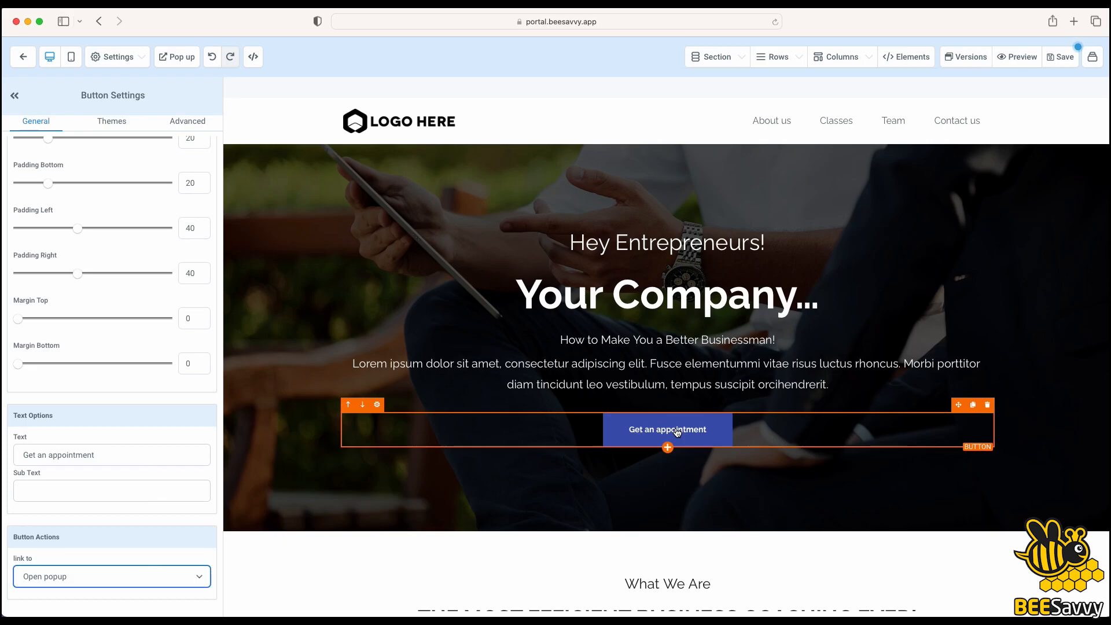
pyautogui.click(1066, 61)
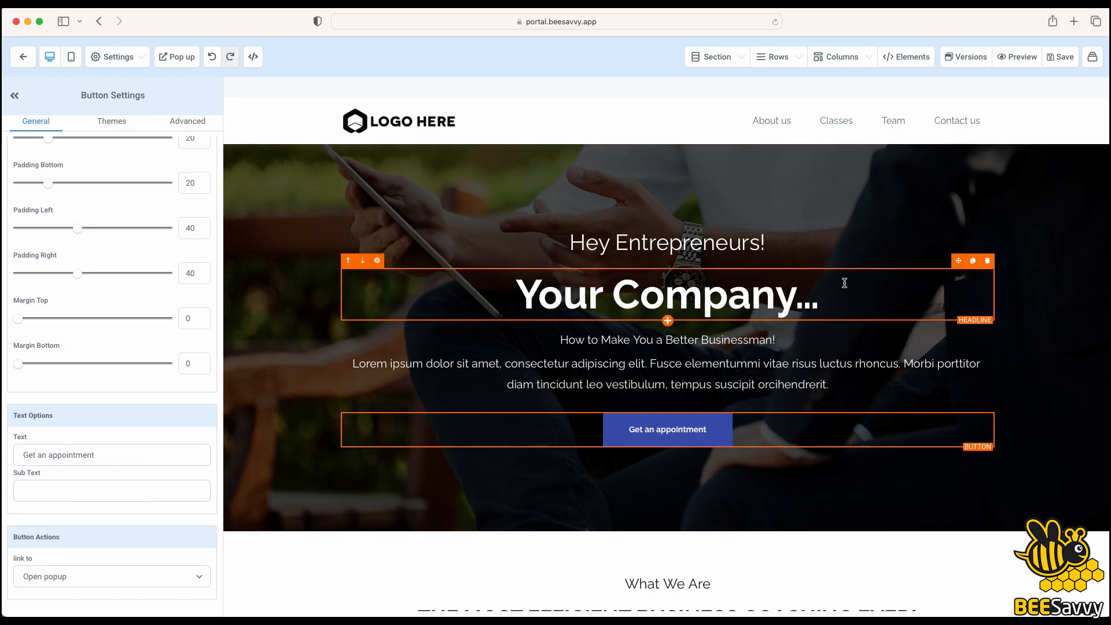
pyautogui.click(23, 59)
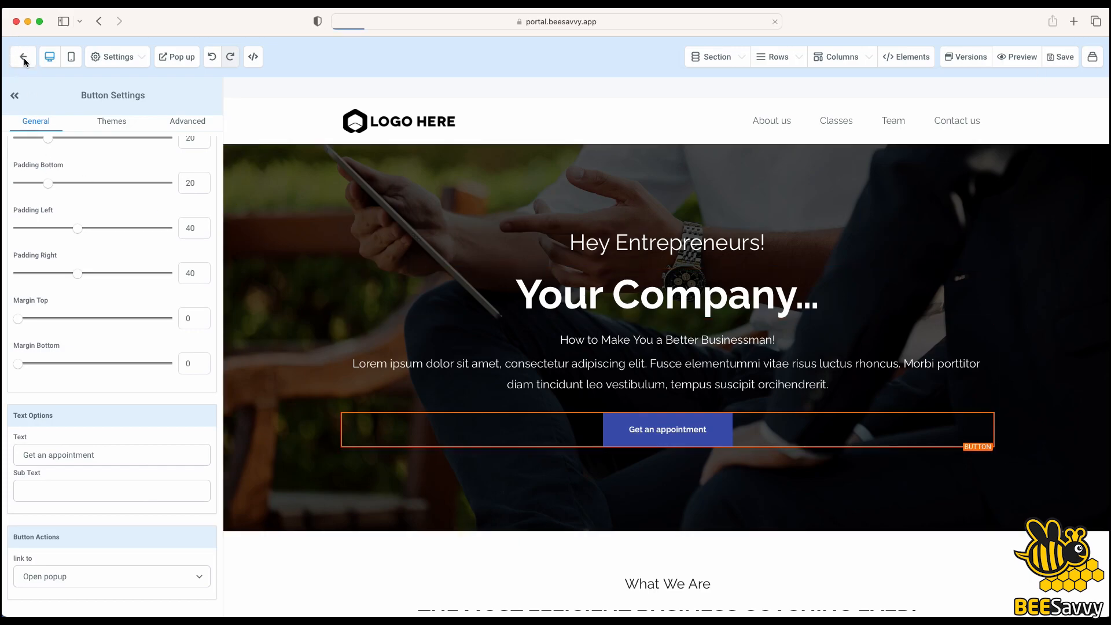